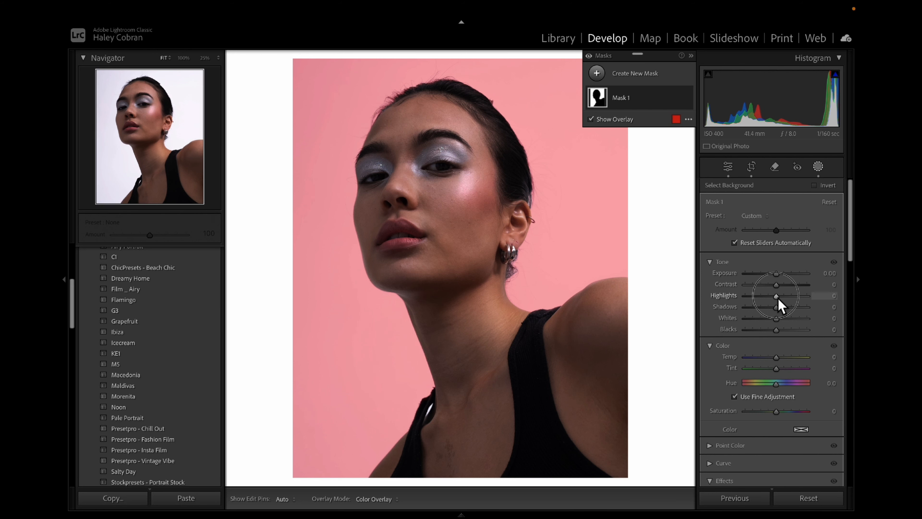
Set the background mask to contrast 17, highlights -7, shadows 8, whites -16 and blacks 5, and fine-tune its tint
{"action": "mouse_move", "coordinate": [775, 296]}
{"action": "left_mouse_down"}
{"action": "mouse_move", "coordinate": [764, 299]}
{"action": "mouse_move", "coordinate": [833, 294]}
{"action": "mouse_move", "coordinate": [778, 295]}
{"action": "mouse_move", "coordinate": [773, 312]}
{"action": "mouse_move", "coordinate": [793, 321]}
{"action": "mouse_move", "coordinate": [772, 324]}
{"action": "mouse_move", "coordinate": [778, 336]}
{"action": "mouse_move", "coordinate": [781, 289]}
{"action": "left_mouse_up"}
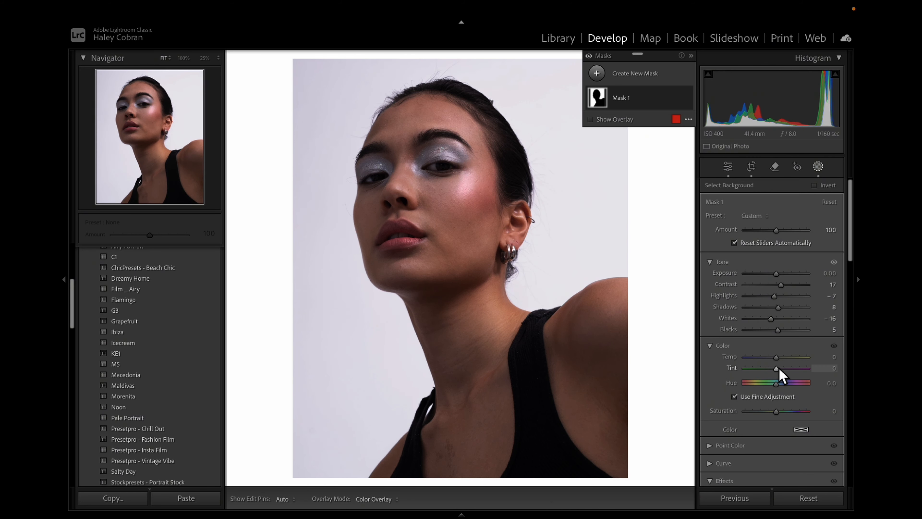
{"action": "left_click_drag", "start_coordinate": [780, 368], "coordinate": [776, 370]}
{"action": "left_click_drag", "start_coordinate": [775, 370], "coordinate": [776, 370]}
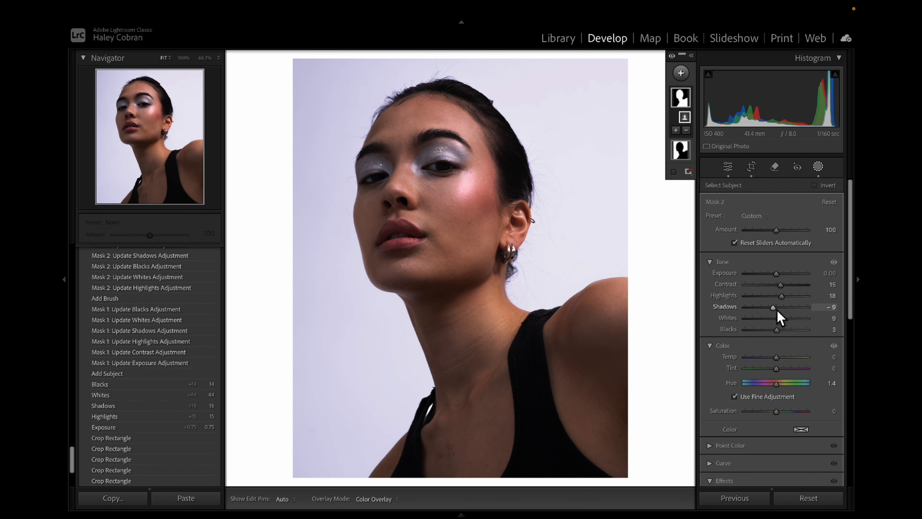
Refine the subject mask's tone to exposure -0.10, contrast 7, highlights 10, shadows -13 and whites -2
{"action": "left_click", "coordinate": [780, 320]}
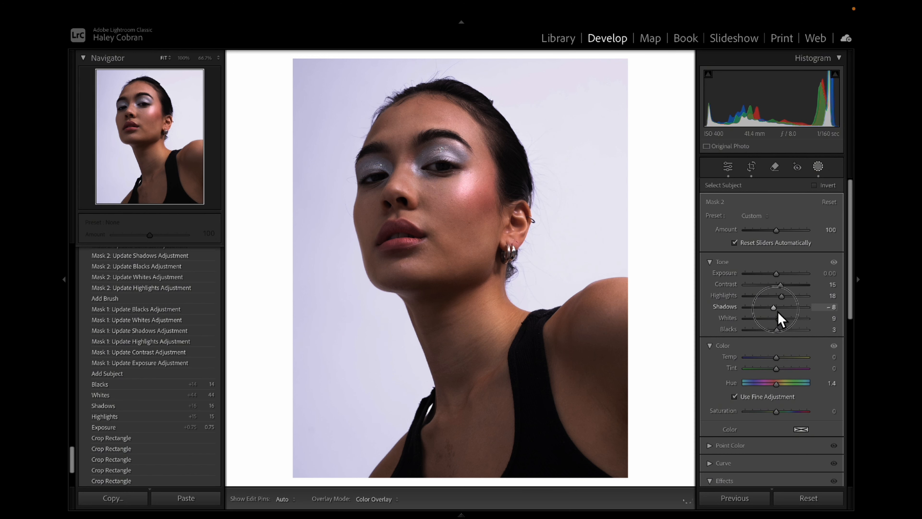
{"action": "left_click_drag", "start_coordinate": [778, 312], "coordinate": [783, 301]}
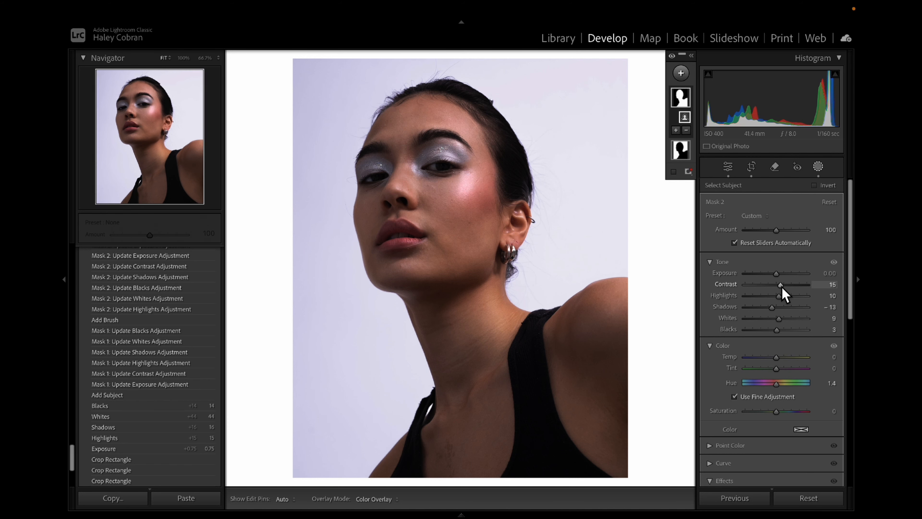
{"action": "left_click_drag", "start_coordinate": [782, 288], "coordinate": [777, 278]}
{"action": "left_click_drag", "start_coordinate": [776, 279], "coordinate": [774, 278]}
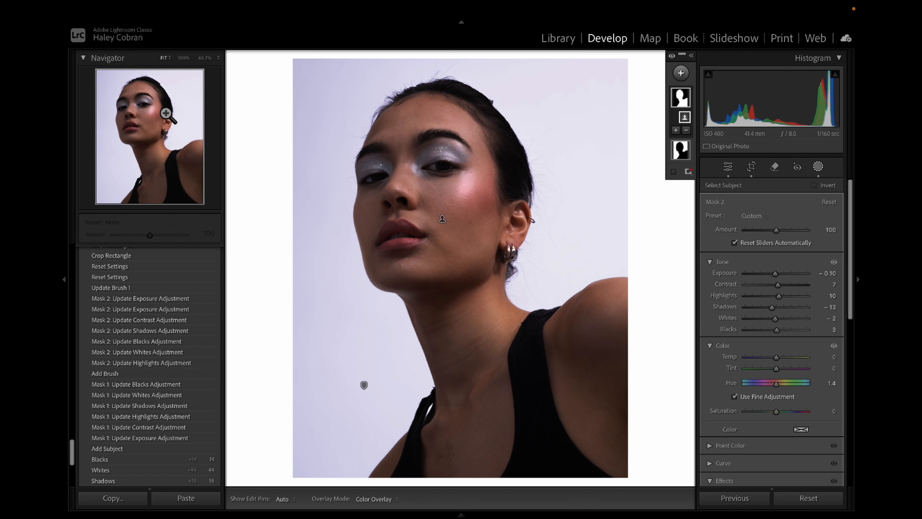
Create a new brush mask and paint it over the silver eyeshadow of the eye nearer the visible ear
{"action": "left_click", "coordinate": [135, 108]}
{"action": "left_click_drag", "start_coordinate": [140, 127], "coordinate": [146, 123]}
{"action": "left_click", "coordinate": [681, 72]}
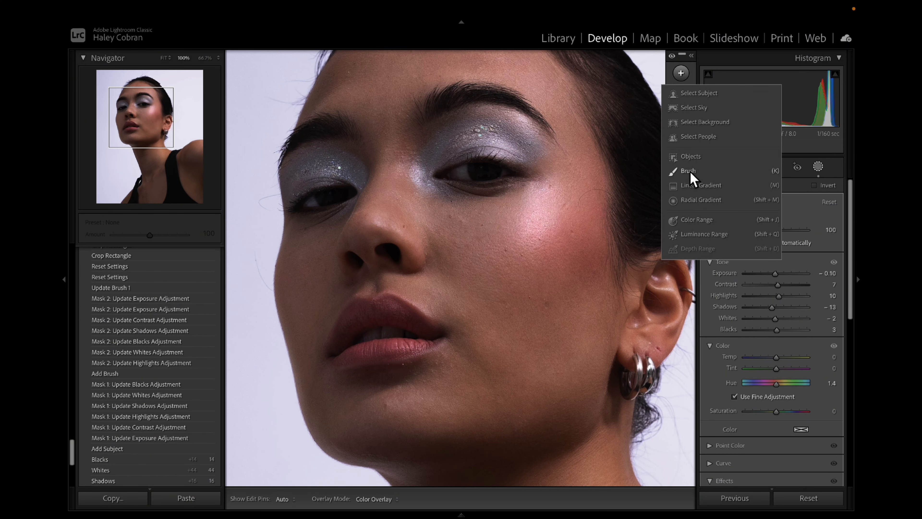
{"action": "left_click", "coordinate": [689, 178]}
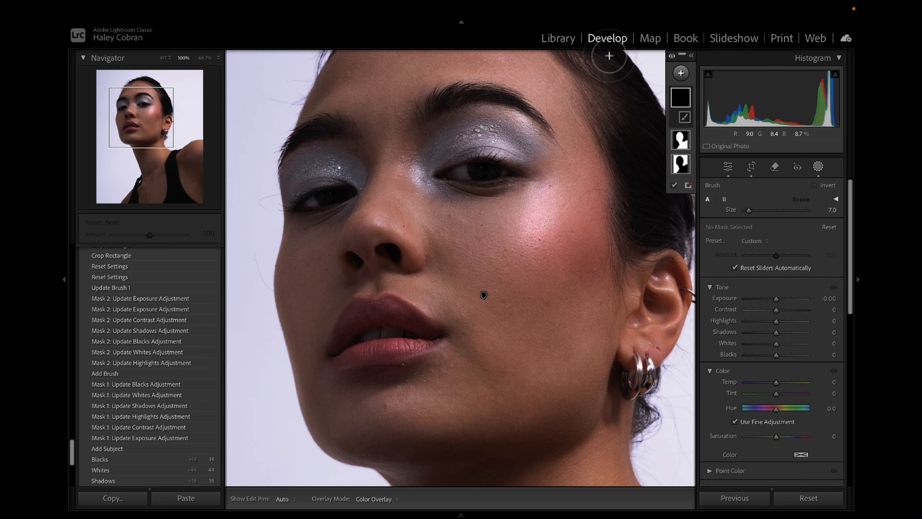
{"action": "left_click", "coordinate": [681, 140]}
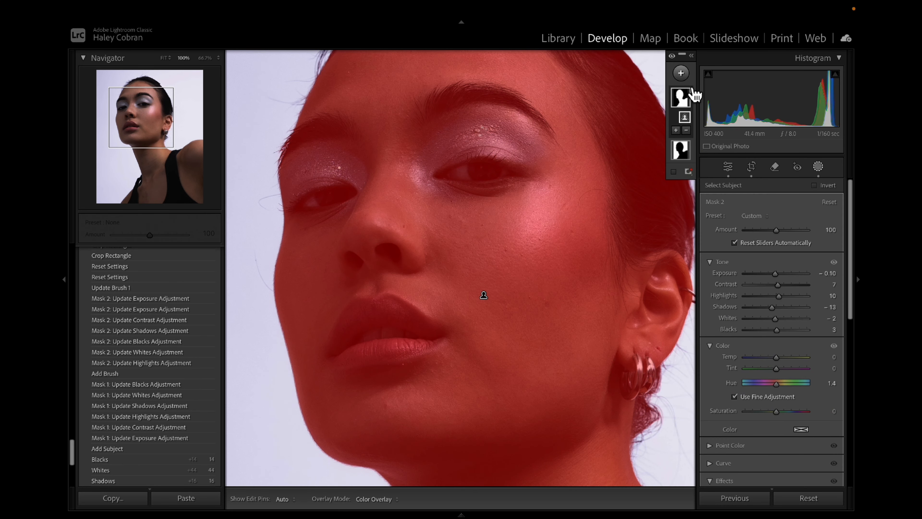
{"action": "left_click", "coordinate": [680, 73]}
{"action": "left_click", "coordinate": [689, 176]}
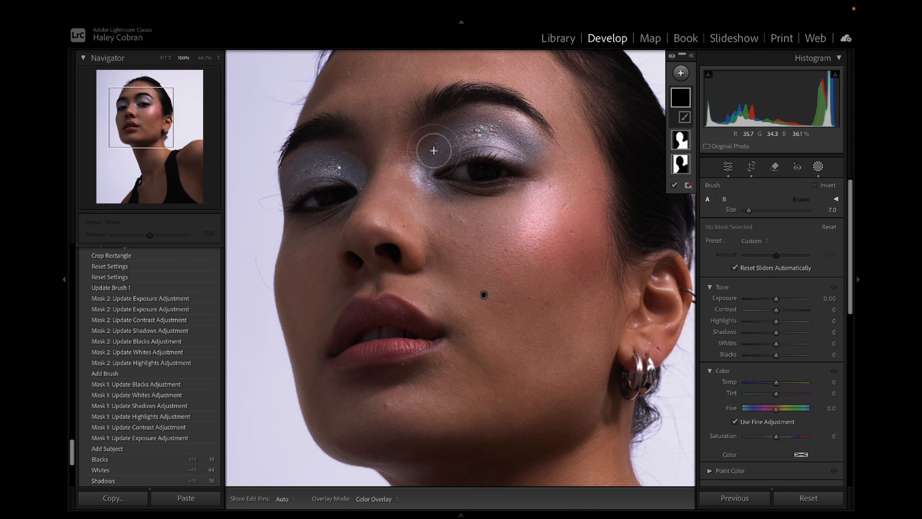
{"action": "mouse_move", "coordinate": [435, 156]}
{"action": "left_mouse_down"}
{"action": "mouse_move", "coordinate": [467, 139]}
{"action": "mouse_move", "coordinate": [416, 176]}
{"action": "mouse_move", "coordinate": [427, 146]}
{"action": "mouse_move", "coordinate": [469, 125]}
{"action": "mouse_move", "coordinate": [533, 154]}
{"action": "mouse_move", "coordinate": [508, 147]}
{"action": "mouse_move", "coordinate": [442, 164]}
{"action": "mouse_move", "coordinate": [498, 148]}
{"action": "mouse_move", "coordinate": [514, 159]}
{"action": "mouse_move", "coordinate": [458, 140]}
{"action": "mouse_move", "coordinate": [432, 151]}
{"action": "mouse_move", "coordinate": [425, 182]}
{"action": "mouse_move", "coordinate": [452, 198]}
{"action": "mouse_move", "coordinate": [435, 186]}
{"action": "mouse_move", "coordinate": [465, 188]}
{"action": "mouse_move", "coordinate": [422, 180]}
{"action": "mouse_move", "coordinate": [422, 162]}
{"action": "mouse_move", "coordinate": [473, 126]}
{"action": "mouse_move", "coordinate": [522, 133]}
{"action": "mouse_move", "coordinate": [535, 149]}
{"action": "mouse_move", "coordinate": [466, 137]}
{"action": "mouse_move", "coordinate": [527, 144]}
{"action": "mouse_move", "coordinate": [518, 165]}
{"action": "mouse_move", "coordinate": [540, 147]}
{"action": "mouse_move", "coordinate": [528, 127]}
{"action": "mouse_move", "coordinate": [476, 120]}
{"action": "mouse_move", "coordinate": [443, 129]}
{"action": "mouse_move", "coordinate": [425, 168]}
{"action": "mouse_move", "coordinate": [430, 186]}
{"action": "mouse_move", "coordinate": [467, 195]}
{"action": "mouse_move", "coordinate": [428, 181]}
{"action": "mouse_move", "coordinate": [420, 165]}
{"action": "mouse_move", "coordinate": [460, 115]}
{"action": "mouse_move", "coordinate": [510, 120]}
{"action": "mouse_move", "coordinate": [535, 149]}
{"action": "mouse_move", "coordinate": [533, 168]}
{"action": "left_mouse_up"}
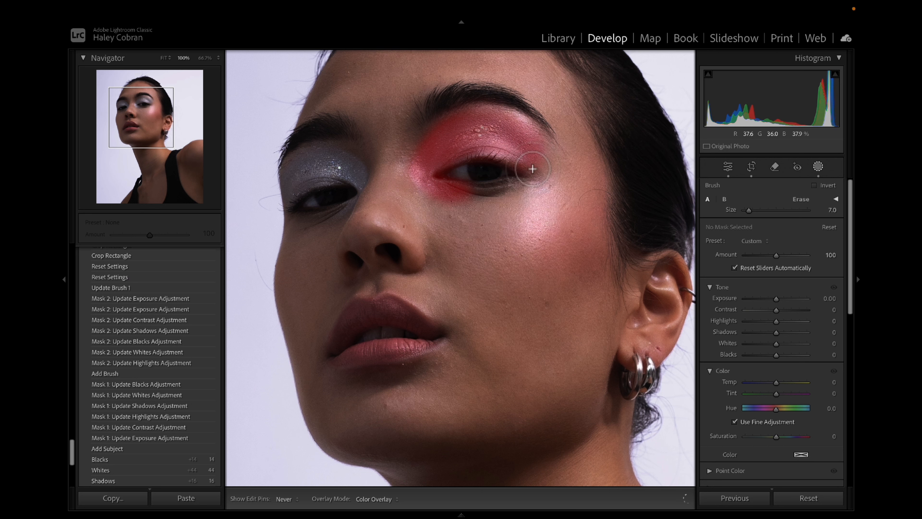
{"action": "mouse_move", "coordinate": [537, 135]}
{"action": "left_mouse_down"}
{"action": "mouse_move", "coordinate": [507, 114]}
{"action": "mouse_move", "coordinate": [460, 125]}
{"action": "mouse_move", "coordinate": [440, 154]}
{"action": "mouse_move", "coordinate": [524, 159]}
{"action": "mouse_move", "coordinate": [481, 147]}
{"action": "mouse_move", "coordinate": [443, 166]}
{"action": "left_mouse_up"}
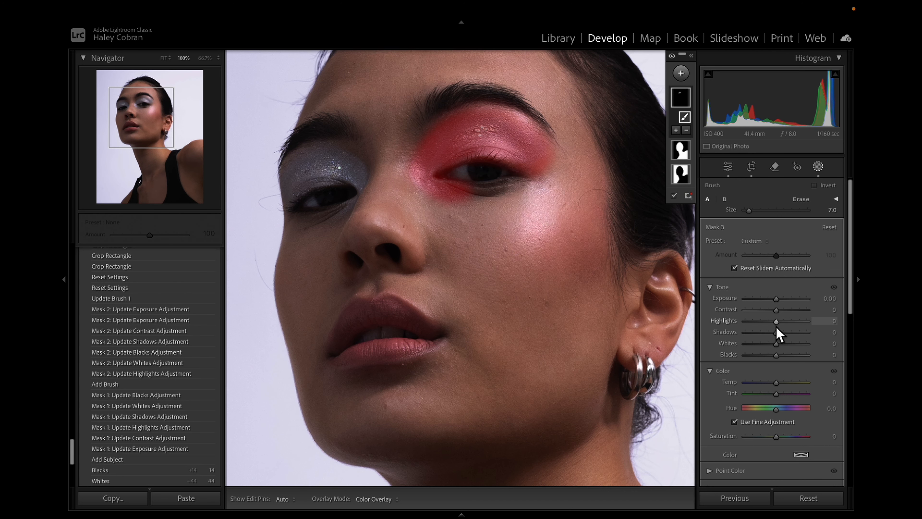
Brighten the eyeshadow mask with exposure 0.09, highlights 56, shadows 42 and whites 61
{"action": "mouse_move", "coordinate": [777, 323]}
{"action": "left_mouse_down"}
{"action": "mouse_move", "coordinate": [794, 330]}
{"action": "mouse_move", "coordinate": [779, 337]}
{"action": "mouse_move", "coordinate": [796, 325]}
{"action": "mouse_move", "coordinate": [791, 337]}
{"action": "left_mouse_up"}
{"action": "left_click_drag", "start_coordinate": [789, 347], "coordinate": [792, 333]}
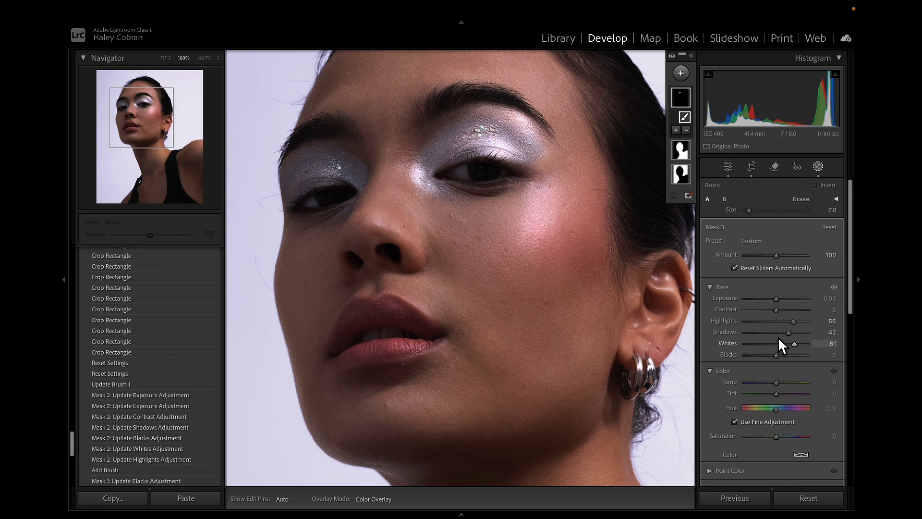
{"action": "left_click_drag", "start_coordinate": [776, 298], "coordinate": [780, 293]}
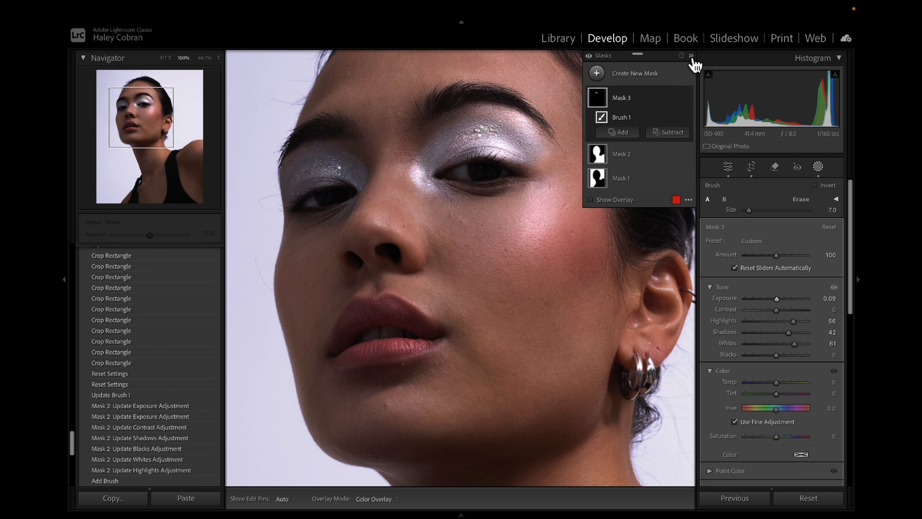
Compare the eyeshadow mask off and on, and extend its brushing over the other eyelid
{"action": "left_click", "coordinate": [686, 97]}
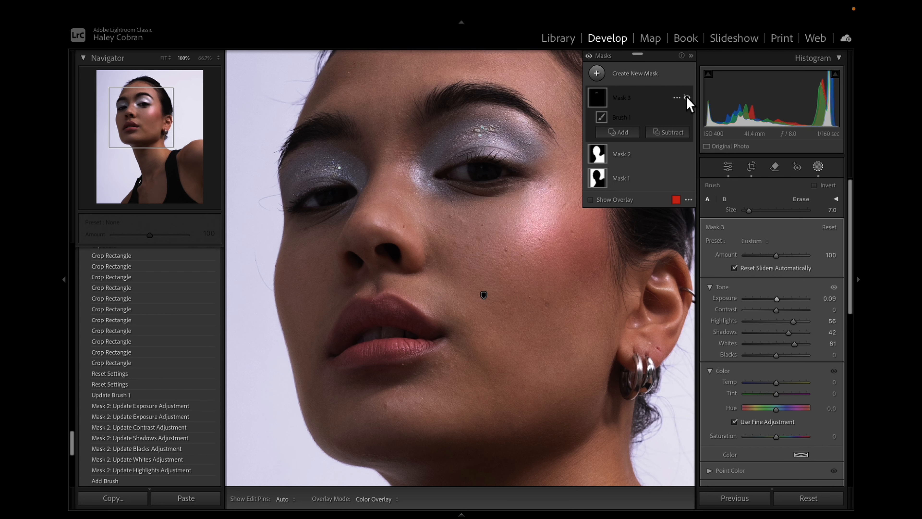
{"action": "left_click", "coordinate": [686, 97]}
{"action": "left_click", "coordinate": [687, 97]}
{"action": "left_click", "coordinate": [687, 97]}
{"action": "key", "text": "h"}
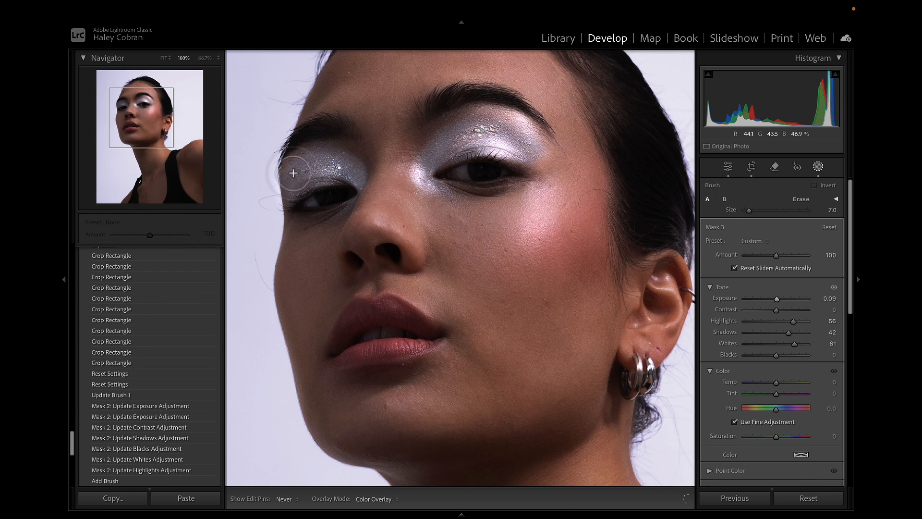
{"action": "key", "text": "h"}
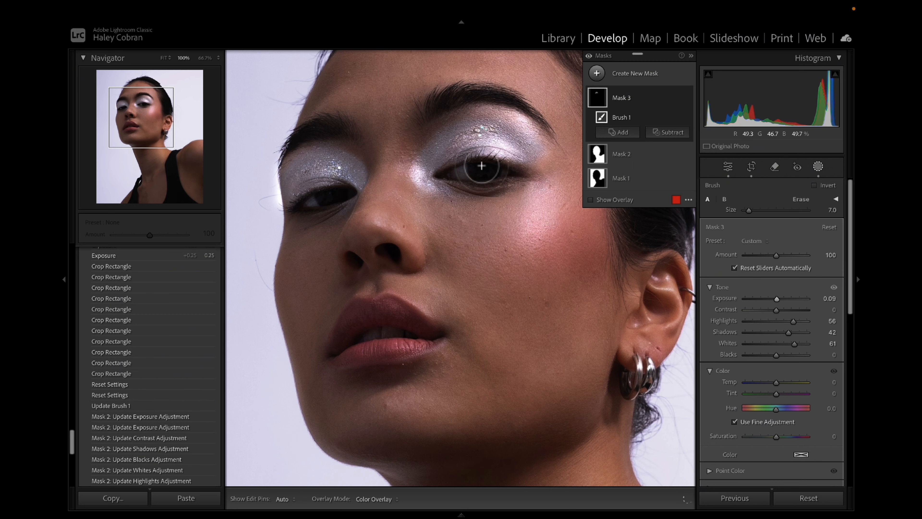
Compare both eyelids with the eyeshadow mask hidden and shown
{"action": "left_click", "coordinate": [686, 100]}
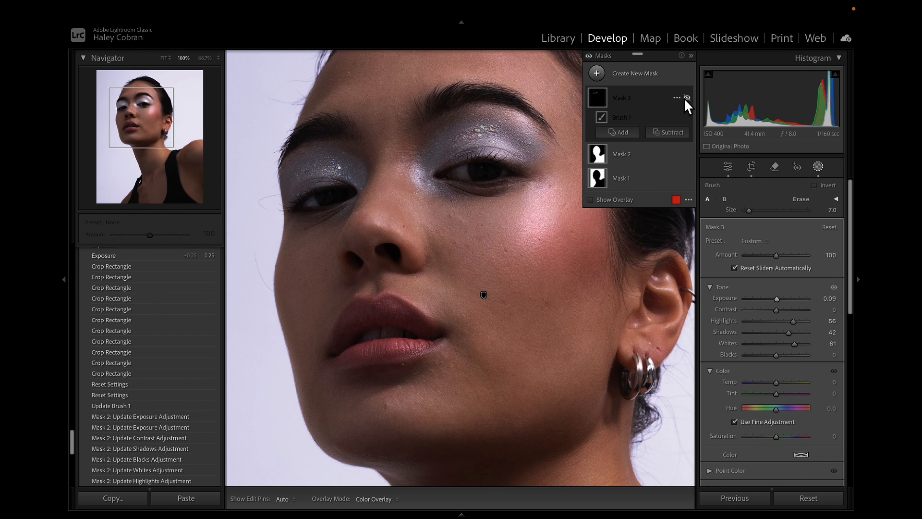
{"action": "left_click", "coordinate": [686, 100]}
{"action": "left_click", "coordinate": [686, 98]}
{"action": "left_click", "coordinate": [687, 98]}
{"action": "left_click", "coordinate": [686, 98]}
{"action": "left_click", "coordinate": [686, 98]}
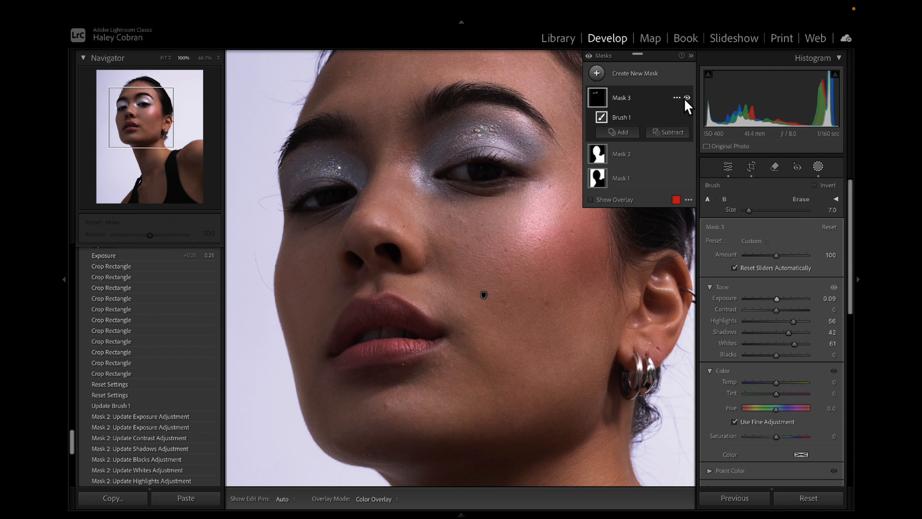
Subtract from the eyeshadow mask with a size 5 brush along the face edge and around the other eye's outer corner
{"action": "left_click", "coordinate": [619, 132]}
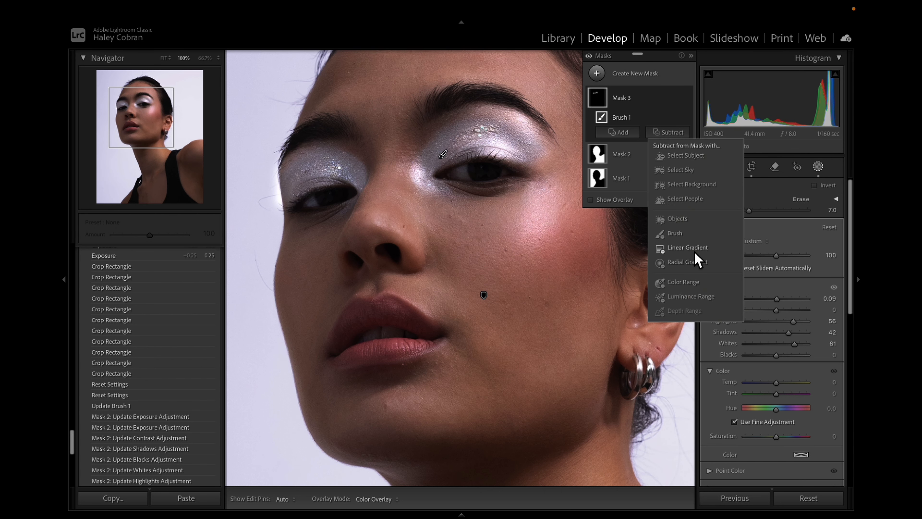
{"action": "left_click", "coordinate": [689, 239]}
{"action": "key", "text": "h"}
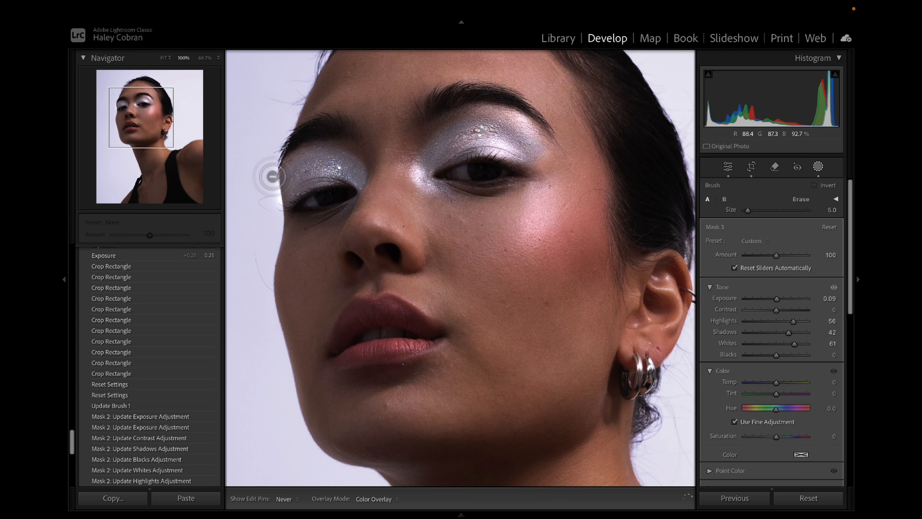
{"action": "mouse_move", "coordinate": [272, 175]}
{"action": "left_mouse_down"}
{"action": "mouse_move", "coordinate": [281, 226]}
{"action": "mouse_move", "coordinate": [272, 169]}
{"action": "left_mouse_up"}
{"action": "key", "text": "h"}
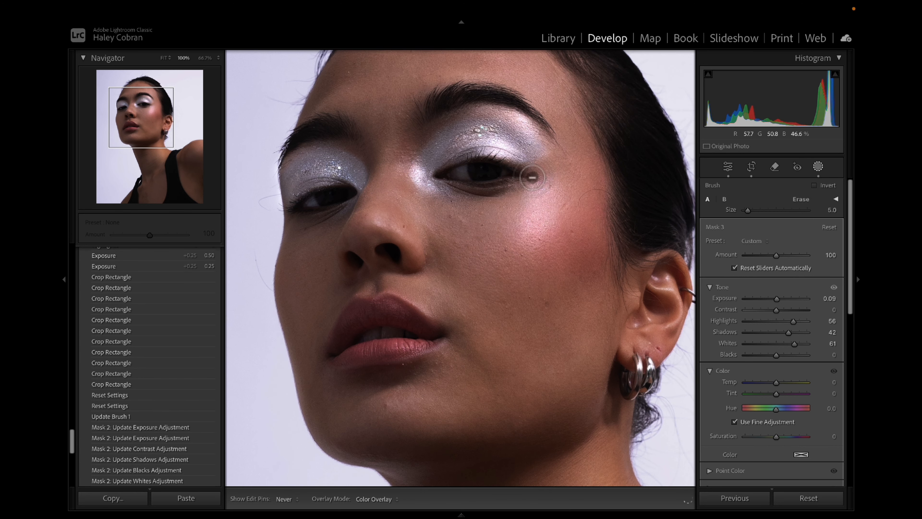
{"action": "mouse_move", "coordinate": [528, 120]}
{"action": "left_mouse_down"}
{"action": "mouse_move", "coordinate": [517, 116]}
{"action": "mouse_move", "coordinate": [561, 153]}
{"action": "left_mouse_up"}
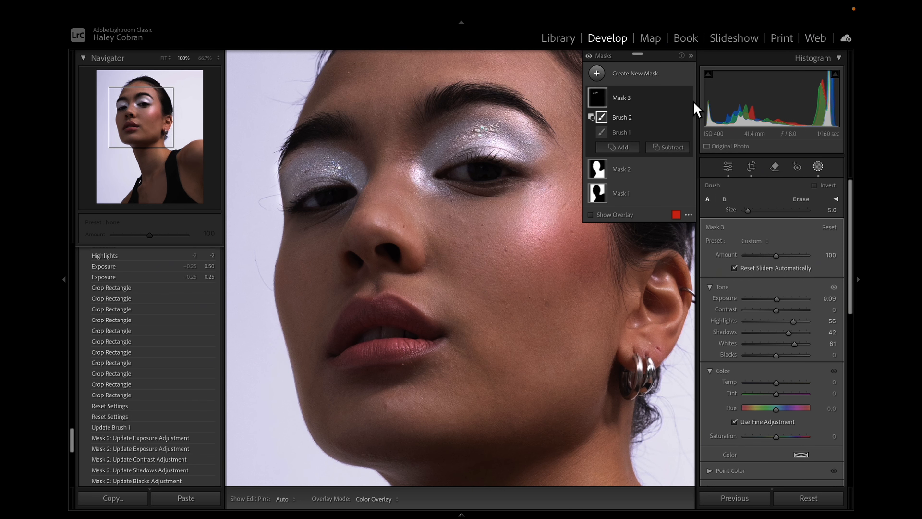
Compare the refined eyeshadow mask hidden and shown, first close up and again across the whole portrait
{"action": "left_click", "coordinate": [687, 98]}
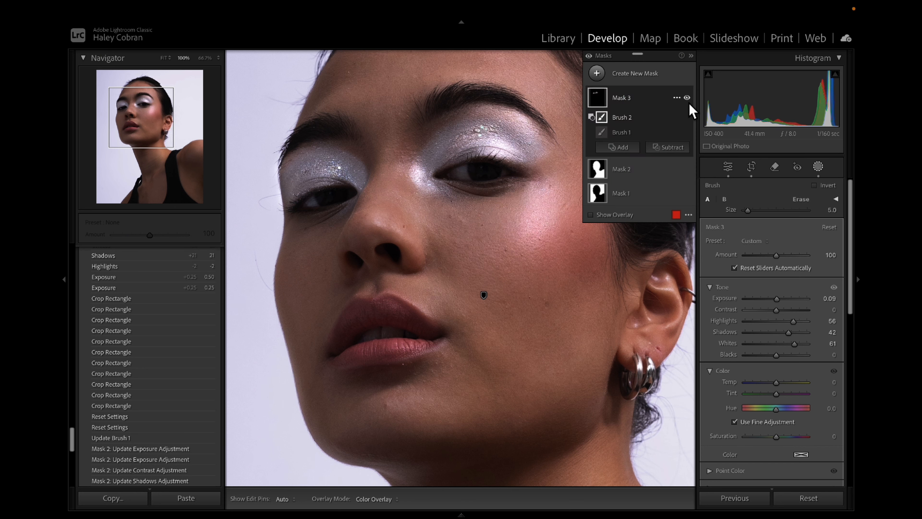
{"action": "left_click", "coordinate": [687, 97]}
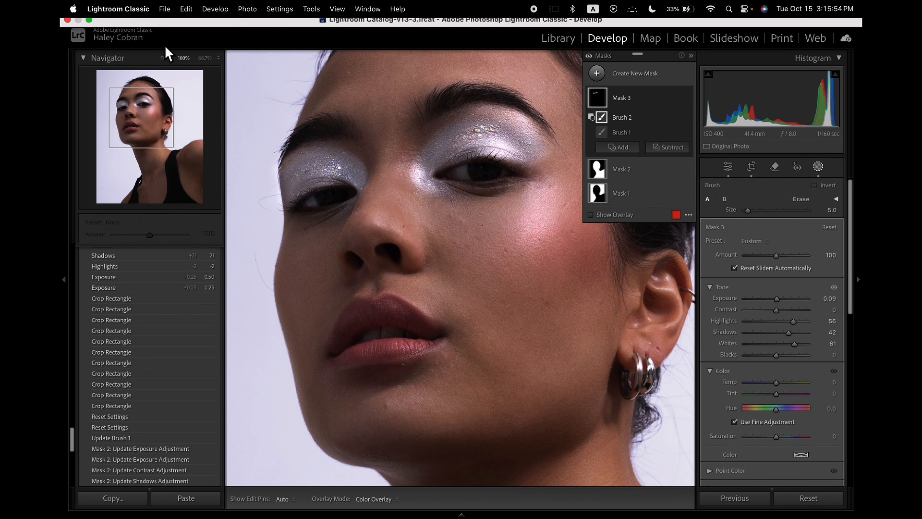
{"action": "left_click", "coordinate": [164, 59]}
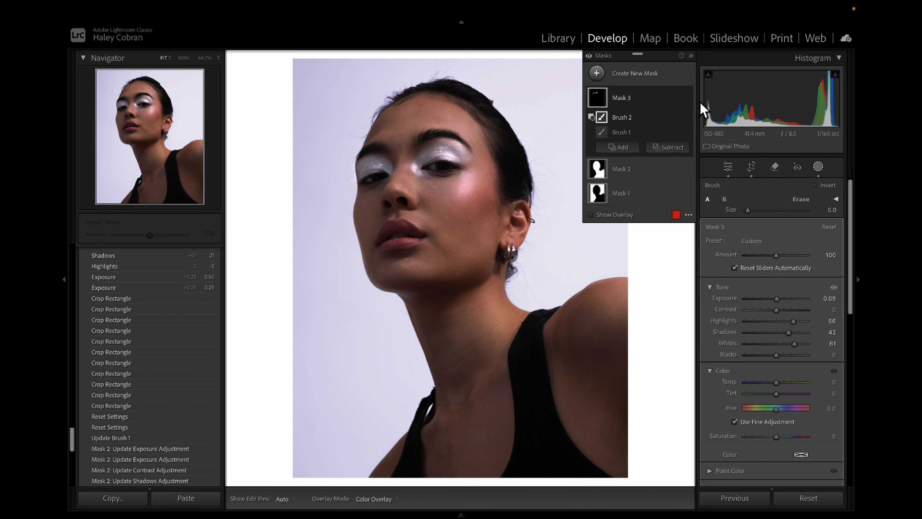
{"action": "left_click", "coordinate": [687, 97]}
{"action": "left_click", "coordinate": [687, 97]}
{"action": "left_click", "coordinate": [687, 97]}
{"action": "left_click", "coordinate": [687, 97]}
{"action": "left_click", "coordinate": [687, 97]}
{"action": "left_click", "coordinate": [687, 97]}
{"action": "left_click", "coordinate": [687, 98]}
{"action": "left_click", "coordinate": [687, 97]}
{"action": "left_click", "coordinate": [687, 96]}
{"action": "left_click", "coordinate": [688, 97]}
Create another brush mask and paint it over the blush on the cheek with a size 12 brush
{"action": "left_click", "coordinate": [166, 112]}
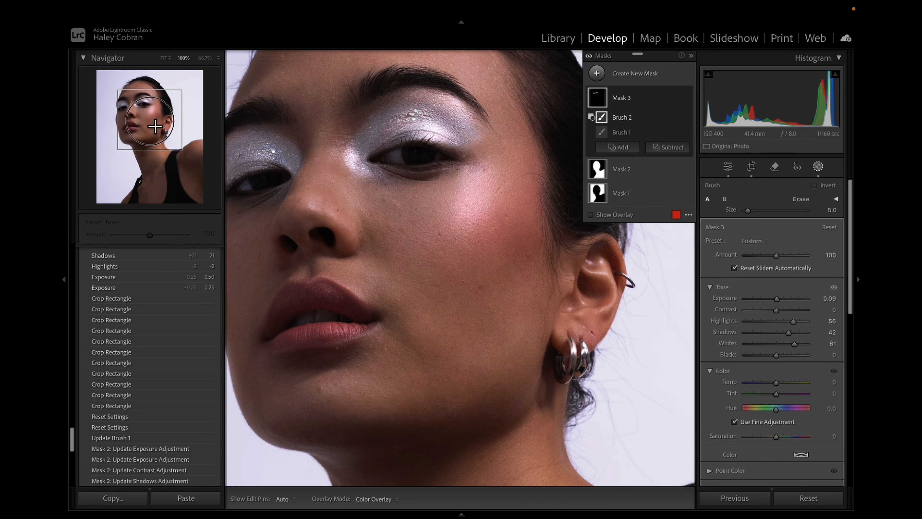
{"action": "left_click", "coordinate": [596, 73]}
{"action": "left_click", "coordinate": [713, 206]}
{"action": "mouse_move", "coordinate": [482, 226]}
{"action": "left_mouse_down"}
{"action": "mouse_move", "coordinate": [493, 246]}
{"action": "mouse_move", "coordinate": [522, 167]}
{"action": "mouse_move", "coordinate": [458, 248]}
{"action": "mouse_move", "coordinate": [516, 189]}
{"action": "left_mouse_up"}
Intensify the cheek mask's colour with tint 13, hue -2.0 and saturation 24
{"action": "left_click_drag", "start_coordinate": [776, 394], "coordinate": [779, 395]}
{"action": "mouse_move", "coordinate": [776, 411]}
{"action": "left_mouse_down"}
{"action": "mouse_move", "coordinate": [763, 415]}
{"action": "mouse_move", "coordinate": [772, 413]}
{"action": "left_mouse_up"}
{"action": "left_click_drag", "start_coordinate": [776, 437], "coordinate": [779, 439]}
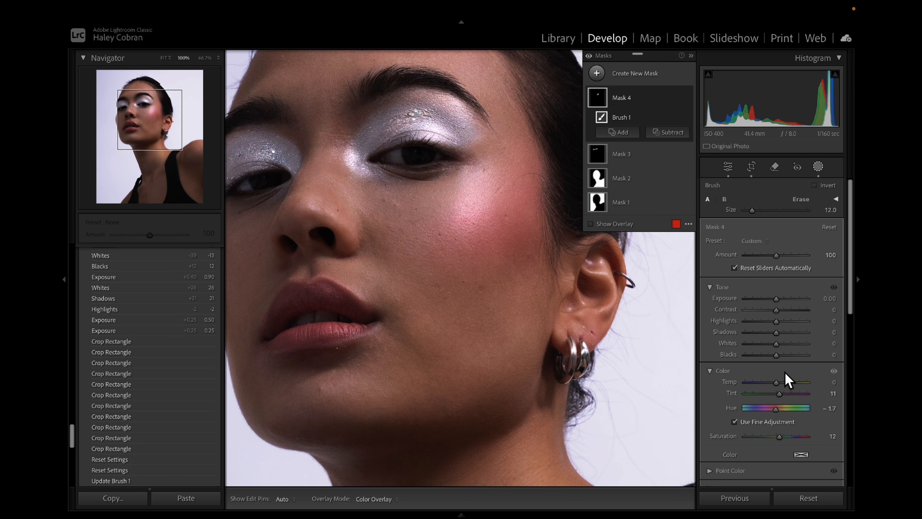
{"action": "left_click_drag", "start_coordinate": [779, 394], "coordinate": [780, 398]}
{"action": "left_click_drag", "start_coordinate": [776, 411], "coordinate": [776, 413]}
{"action": "left_click_drag", "start_coordinate": [780, 437], "coordinate": [784, 439]}
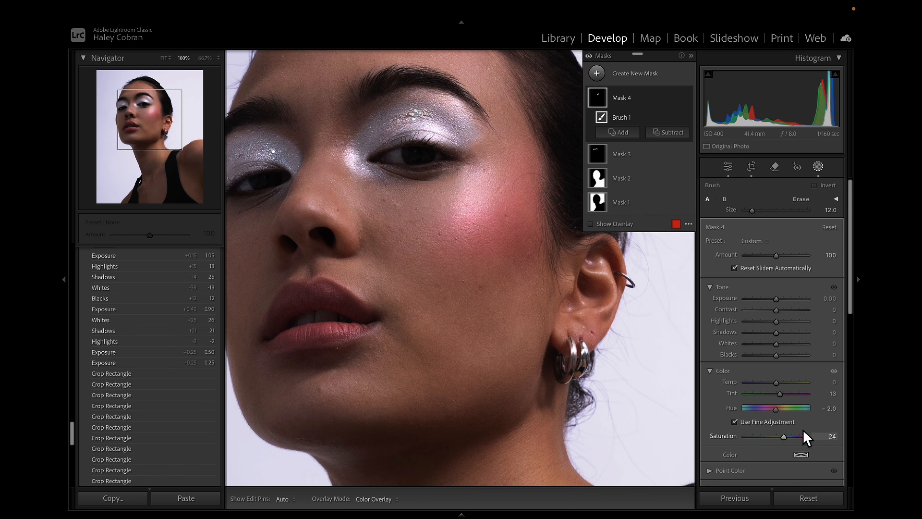
Compare the whole portrait with the cheek blush mask hidden and shown
{"action": "left_click", "coordinate": [163, 59]}
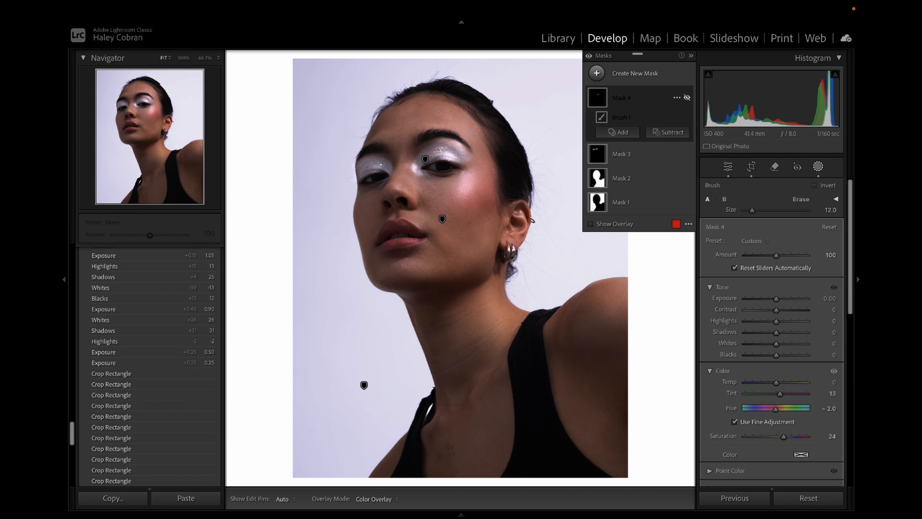
{"action": "left_click", "coordinate": [689, 99]}
{"action": "left_click", "coordinate": [689, 99]}
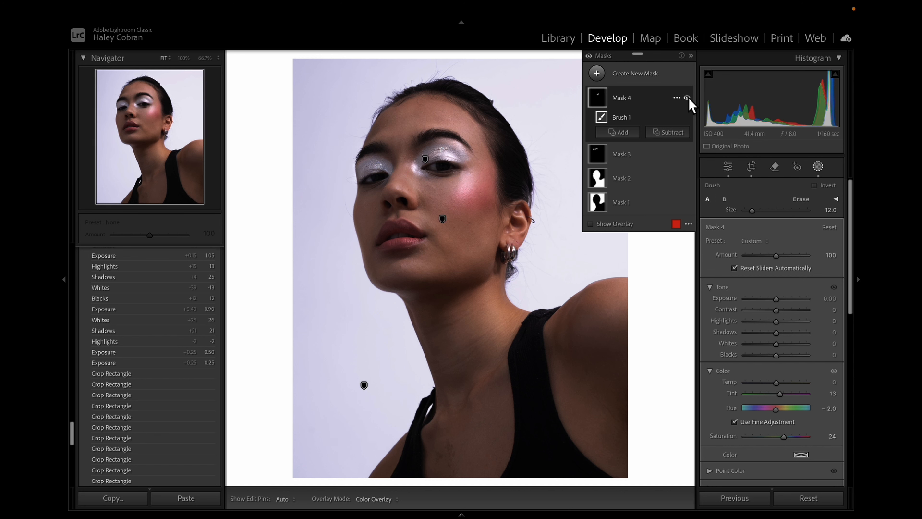
{"action": "left_click", "coordinate": [687, 98]}
{"action": "left_click", "coordinate": [688, 98]}
{"action": "left_click", "coordinate": [688, 98]}
{"action": "left_click", "coordinate": [687, 98]}
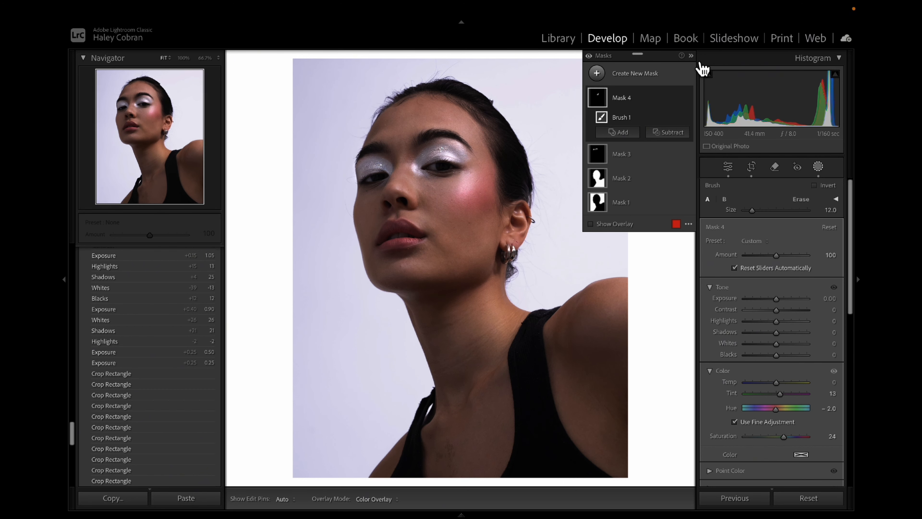
Switch from masking to the Remove tool in Heal mode and heal the spots on the nose and beneath the eye
{"action": "left_click", "coordinate": [690, 55]}
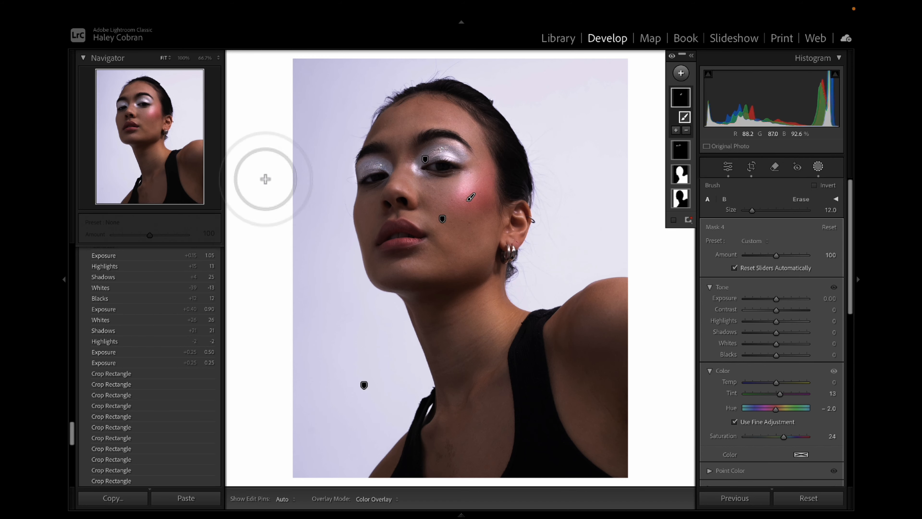
{"action": "mouse_move", "coordinate": [139, 114]}
{"action": "left_mouse_down"}
{"action": "mouse_move", "coordinate": [156, 109]}
{"action": "mouse_move", "coordinate": [159, 129]}
{"action": "mouse_move", "coordinate": [141, 135]}
{"action": "mouse_move", "coordinate": [143, 116]}
{"action": "left_mouse_up"}
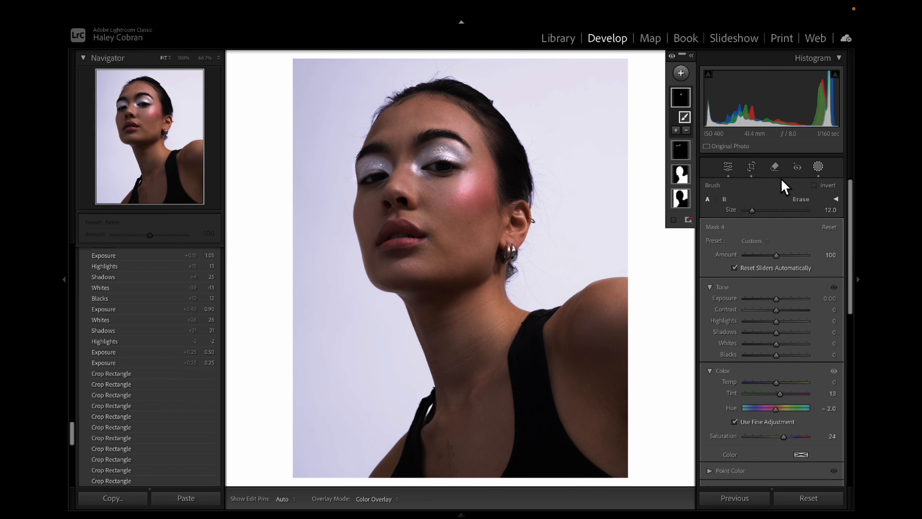
{"action": "left_click", "coordinate": [775, 168]}
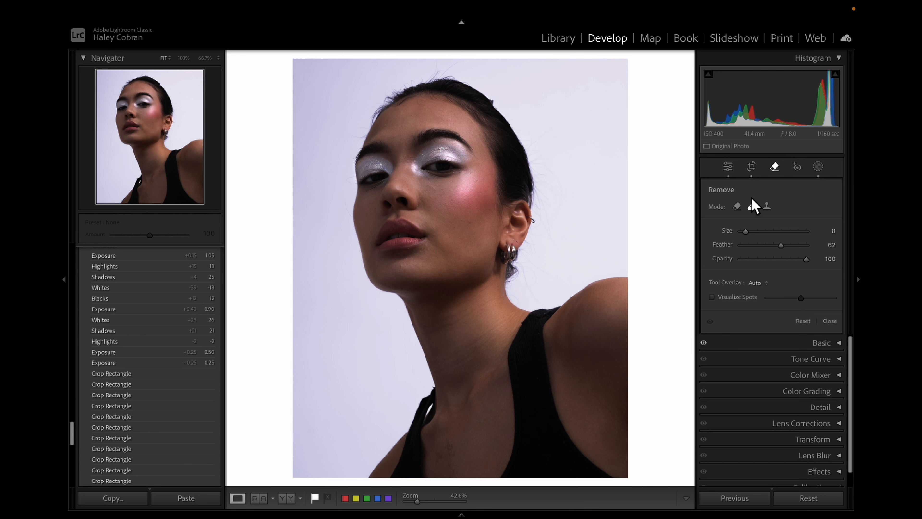
{"action": "left_click_drag", "start_coordinate": [140, 80], "coordinate": [147, 112]}
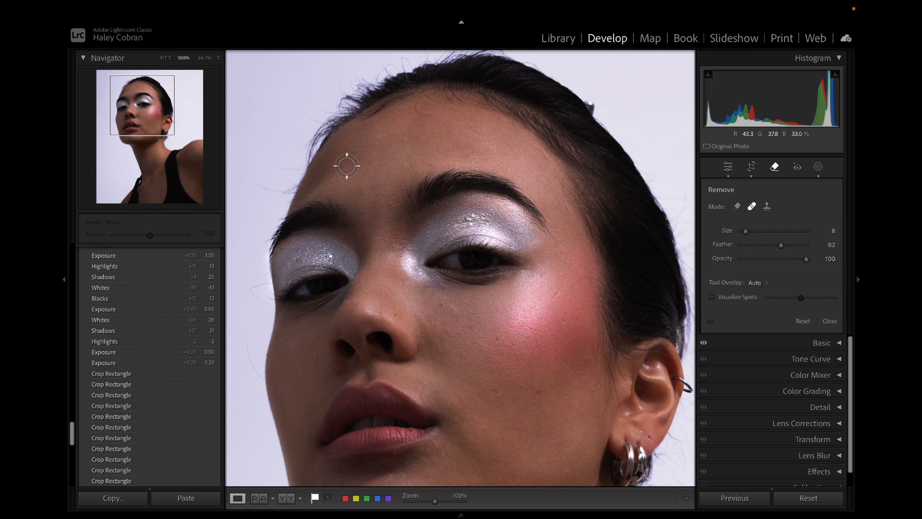
{"action": "left_click", "coordinate": [202, 60]}
{"action": "left_click", "coordinate": [184, 58]}
{"action": "left_click", "coordinate": [219, 59]}
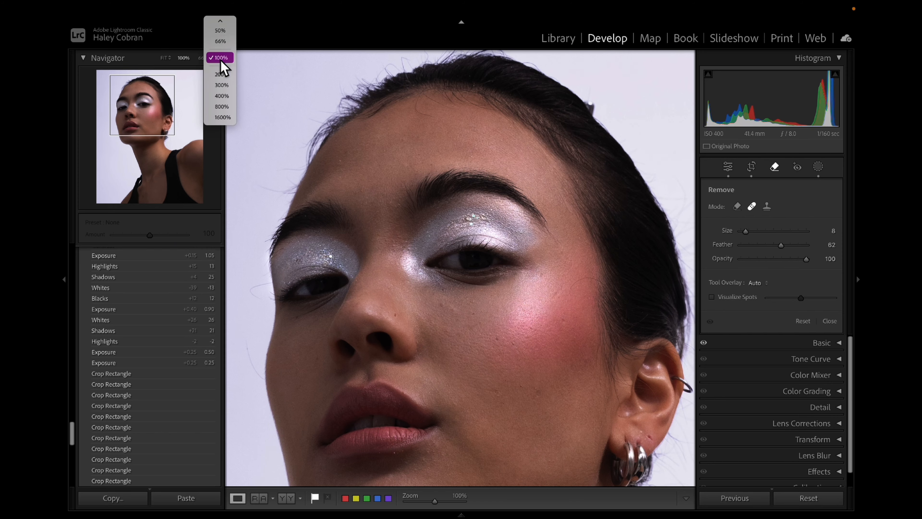
{"action": "left_click", "coordinate": [221, 74]}
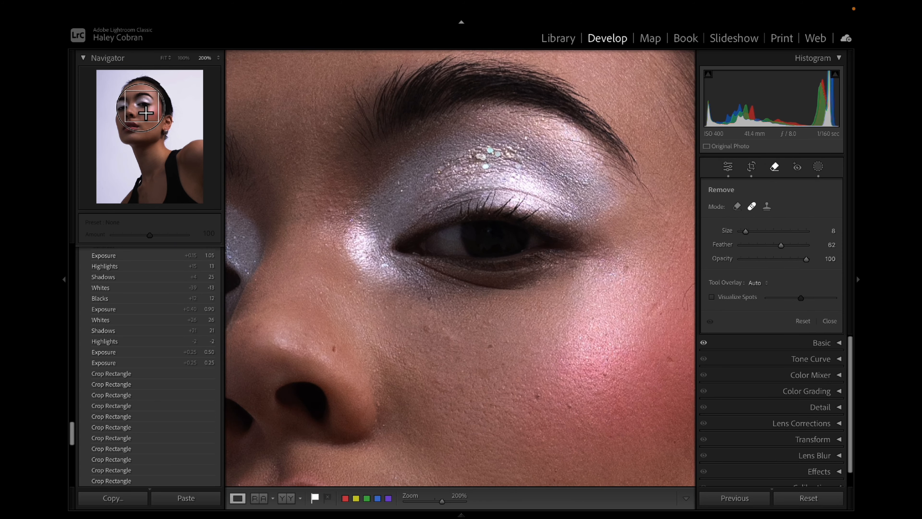
{"action": "left_click", "coordinate": [138, 105]}
{"action": "left_click_drag", "start_coordinate": [138, 105], "coordinate": [156, 117]}
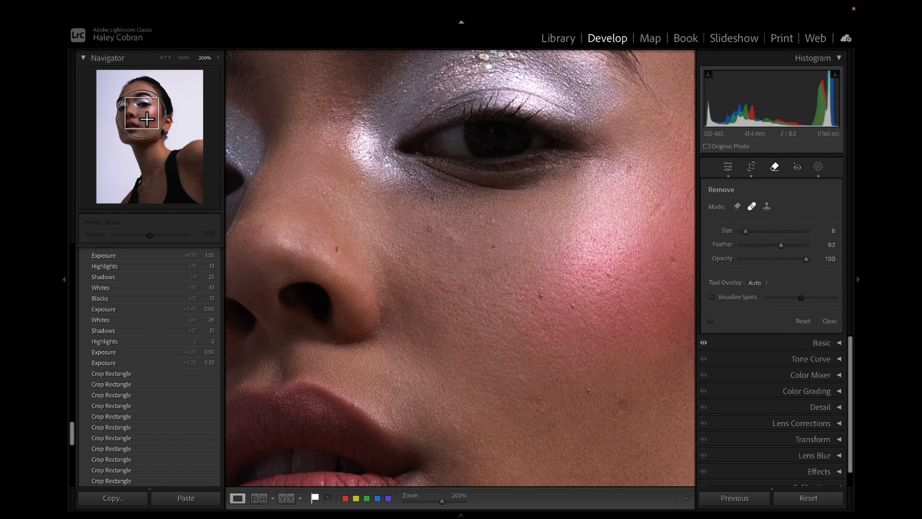
{"action": "scroll", "coordinate": [338, 250], "scroll_direction": "up", "scroll_amount": 2}
{"action": "left_click", "coordinate": [337, 250]}
{"action": "left_click", "coordinate": [431, 227]}
{"action": "left_click", "coordinate": [432, 201]}
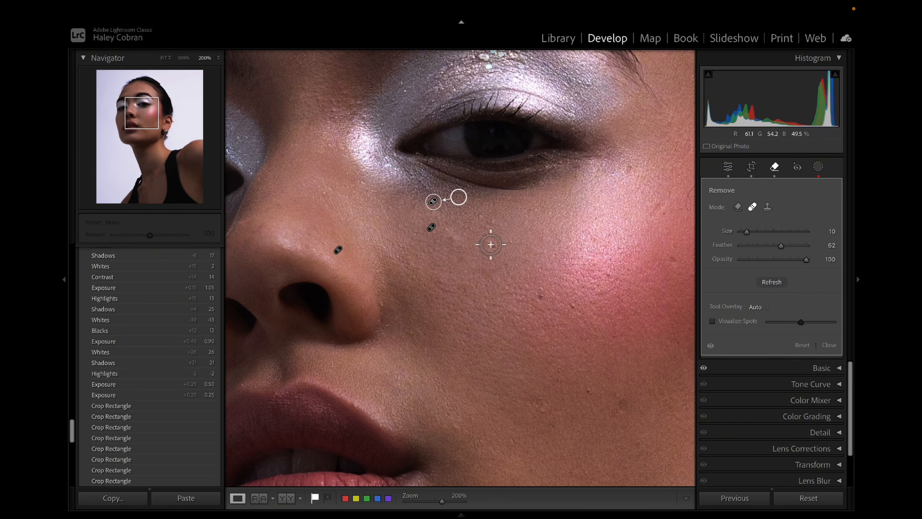
Heal the blemishes beside the nose and across the cheek with a size 10 brush
{"action": "left_click", "coordinate": [492, 247]}
{"action": "left_click", "coordinate": [450, 237]}
{"action": "left_click_drag", "start_coordinate": [399, 272], "coordinate": [458, 256]}
{"action": "left_click", "coordinate": [538, 296]}
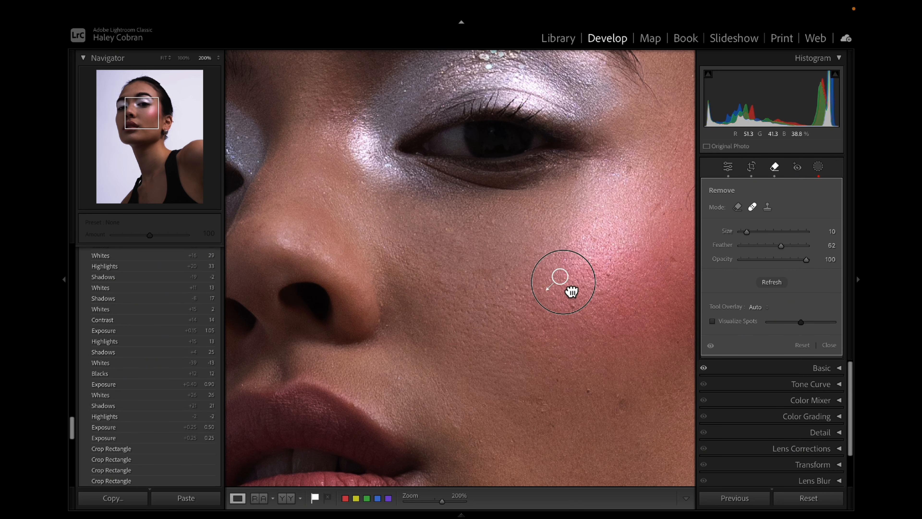
{"action": "left_click", "coordinate": [573, 307]}
{"action": "left_click", "coordinate": [588, 390]}
{"action": "left_click", "coordinate": [558, 378]}
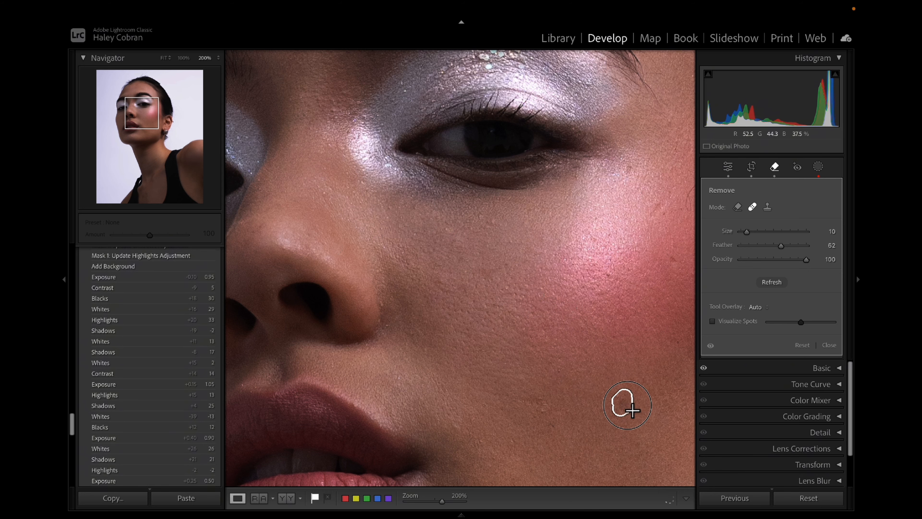
{"action": "left_click", "coordinate": [622, 404]}
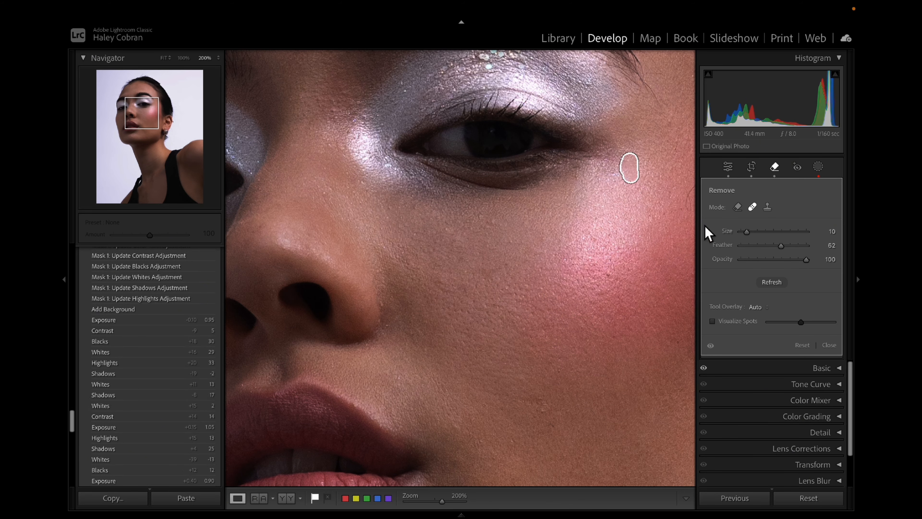
Heal the remaining spots on the lower cheek and the stray hair crossing the blush
{"action": "left_click", "coordinate": [149, 125]}
{"action": "left_click_drag", "start_coordinate": [467, 238], "coordinate": [476, 256]}
{"action": "left_click", "coordinate": [657, 255]}
{"action": "left_click", "coordinate": [370, 336]}
{"action": "left_click", "coordinate": [378, 379]}
{"action": "left_click", "coordinate": [454, 424]}
{"action": "left_click", "coordinate": [158, 114]}
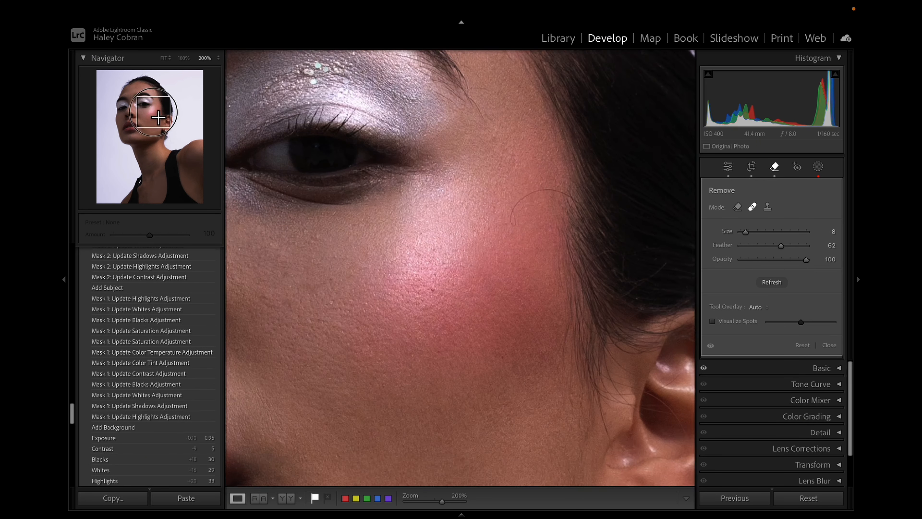
{"action": "left_click_drag", "start_coordinate": [568, 223], "coordinate": [519, 257]}
Heal the blemishes across the forehead and above the brows with a size 8 brush
{"action": "left_click", "coordinate": [146, 89]}
{"action": "left_click", "coordinate": [288, 235]}
{"action": "left_click", "coordinate": [297, 292]}
{"action": "left_click", "coordinate": [130, 88]}
{"action": "left_click", "coordinate": [395, 311]}
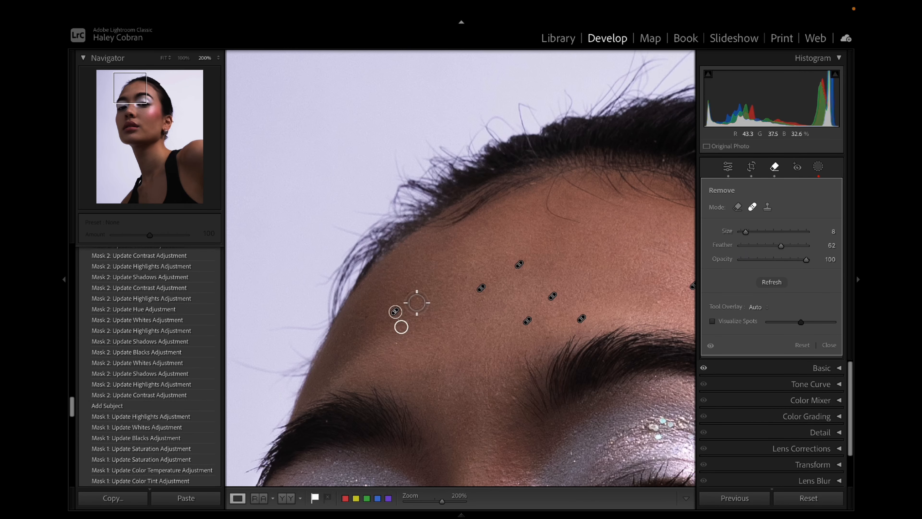
{"action": "left_click", "coordinate": [408, 294]}
{"action": "left_click", "coordinate": [344, 333]}
{"action": "left_click", "coordinate": [325, 422]}
{"action": "left_click", "coordinate": [529, 407]}
Heal the marks along the shadowed side of the face and on the chin
{"action": "left_click_drag", "start_coordinate": [127, 102], "coordinate": [128, 111]}
{"action": "left_click", "coordinate": [356, 265]}
{"action": "left_click_drag", "start_coordinate": [257, 307], "coordinate": [278, 379]}
{"action": "left_click", "coordinate": [123, 129]}
{"action": "left_click_drag", "start_coordinate": [575, 365], "coordinate": [426, 370]}
{"action": "left_click", "coordinate": [514, 395]}
Heal the cluster of small blemishes beneath the lower lip and the corner of the mouth
{"action": "left_click", "coordinate": [129, 125]}
{"action": "left_click", "coordinate": [487, 346]}
{"action": "left_click", "coordinate": [515, 345]}
{"action": "left_click", "coordinate": [534, 342]}
{"action": "left_click", "coordinate": [500, 397]}
{"action": "left_click", "coordinate": [524, 381]}
{"action": "left_click", "coordinate": [584, 344]}
{"action": "left_click", "coordinate": [599, 365]}
{"action": "left_click", "coordinate": [510, 383]}
Heal the spots on the lower chin and along the jawline edge with a size 8 brush
{"action": "left_click", "coordinate": [393, 430]}
{"action": "left_click_drag", "start_coordinate": [393, 430], "coordinate": [469, 282]}
{"action": "left_click", "coordinate": [383, 379]}
{"action": "left_click_drag", "start_coordinate": [255, 340], "coordinate": [283, 364]}
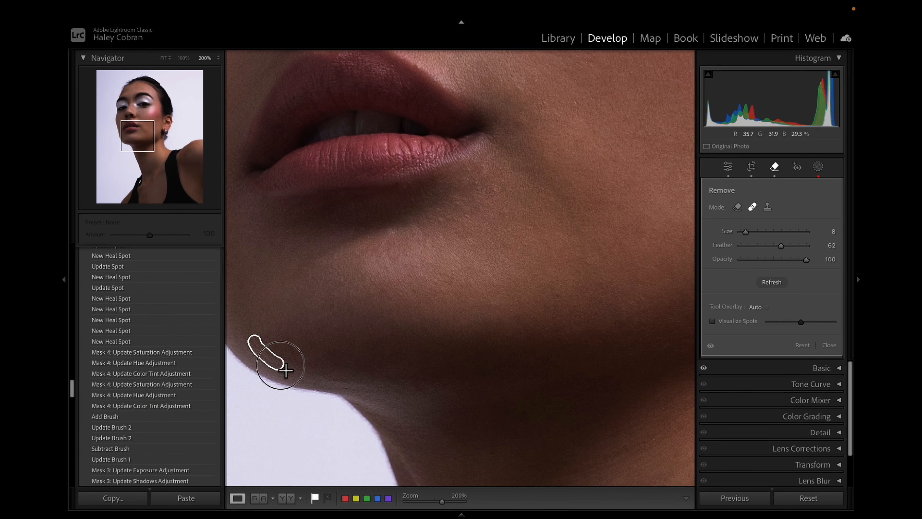
{"action": "left_click_drag", "start_coordinate": [351, 377], "coordinate": [339, 384]}
Heal the marks on the earlobe beside the hoop earrings
{"action": "left_click", "coordinate": [160, 151]}
{"action": "left_click", "coordinate": [165, 128]}
{"action": "mouse_move", "coordinate": [476, 259]}
{"action": "left_mouse_down"}
{"action": "mouse_move", "coordinate": [481, 268]}
{"action": "mouse_move", "coordinate": [468, 264]}
{"action": "left_mouse_up"}
{"action": "left_click", "coordinate": [481, 268]}
Heal the dark marks on the chest beside the black strap, enlarging the brush to size 21
{"action": "left_click", "coordinate": [148, 196]}
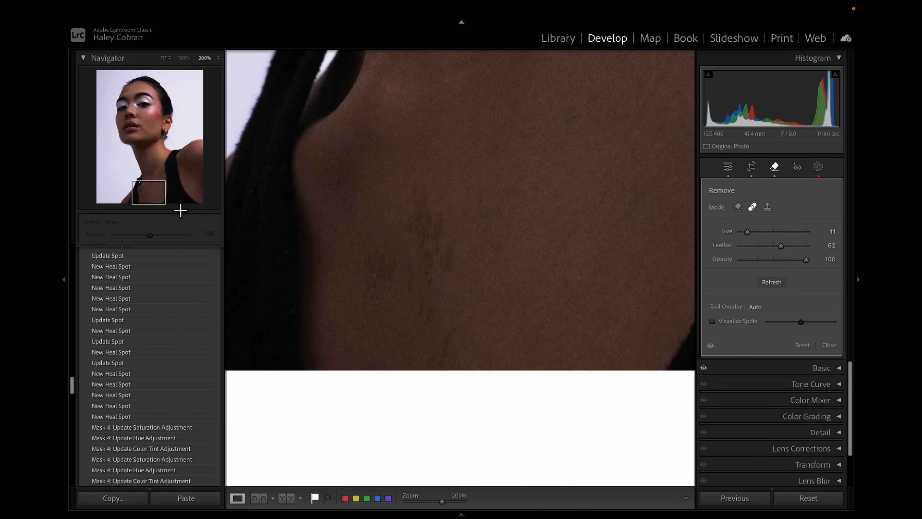
{"action": "left_click_drag", "start_coordinate": [421, 196], "coordinate": [430, 276]}
{"action": "left_click_drag", "start_coordinate": [380, 253], "coordinate": [380, 294]}
{"action": "left_click_drag", "start_coordinate": [421, 278], "coordinate": [438, 345]}
{"action": "left_click", "coordinate": [388, 213]}
Heal the leftover marks on the shadowed side of the face and on the nose, reducing the brush to size 8
{"action": "left_click", "coordinate": [134, 122]}
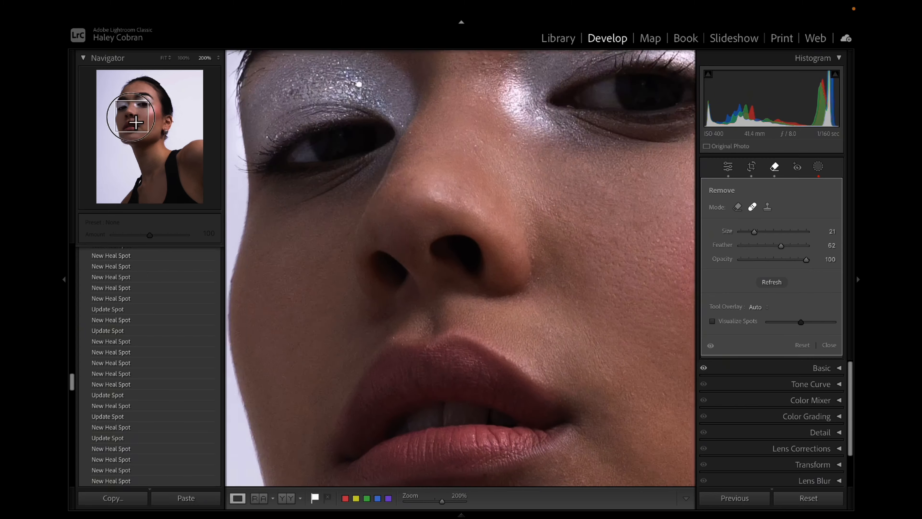
{"action": "left_click_drag", "start_coordinate": [261, 376], "coordinate": [256, 397]}
{"action": "left_click", "coordinate": [139, 120]}
{"action": "left_click", "coordinate": [123, 95]}
{"action": "left_click_drag", "start_coordinate": [301, 211], "coordinate": [401, 218]}
{"action": "left_click", "coordinate": [130, 103]}
{"action": "left_click_drag", "start_coordinate": [441, 378], "coordinate": [444, 392]}
{"action": "left_click_drag", "start_coordinate": [483, 380], "coordinate": [499, 398]}
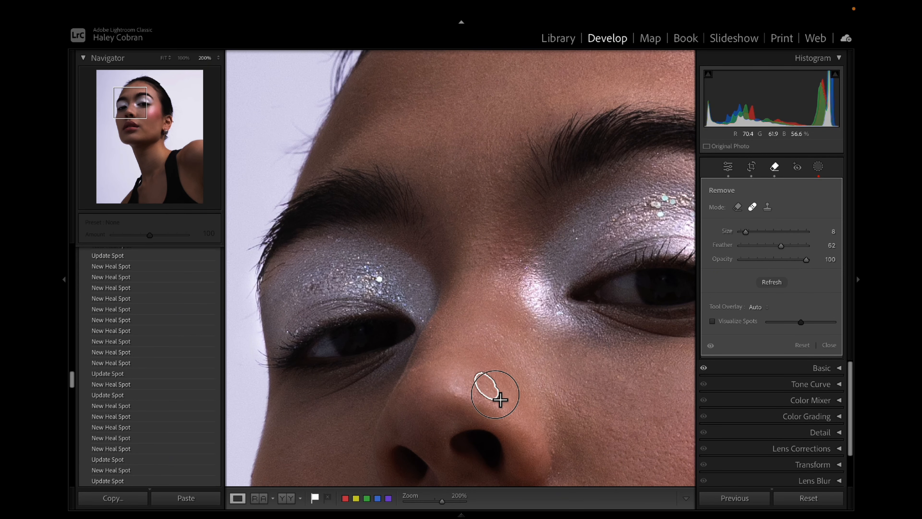
{"action": "left_click", "coordinate": [138, 93]}
{"action": "left_click", "coordinate": [155, 122]}
{"action": "left_click", "coordinate": [165, 57]}
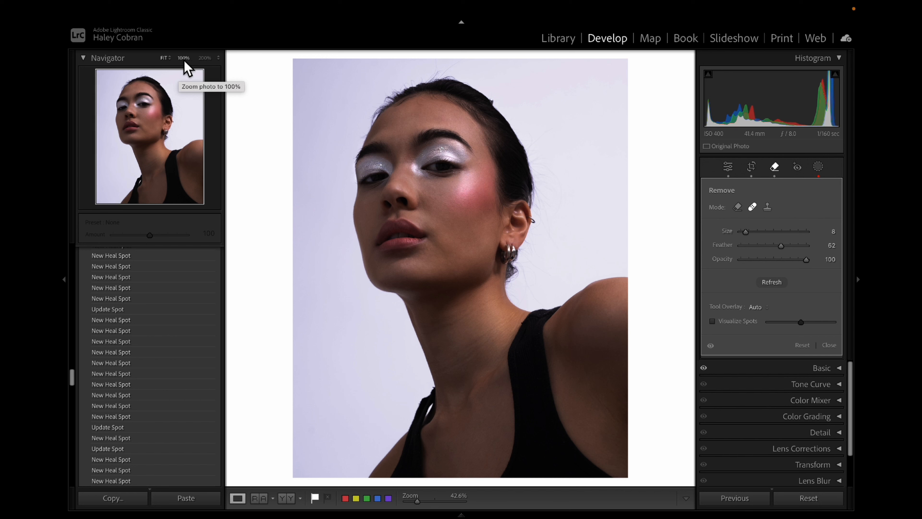
Even out the patchy skin beneath the lower lip and mouth corner with healing strokes at sizes 8 and 9
{"action": "left_click", "coordinate": [205, 58]}
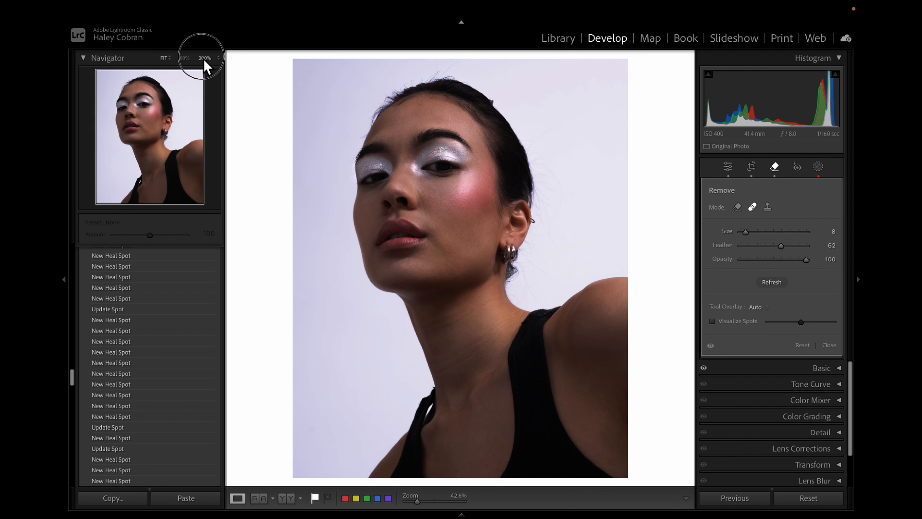
{"action": "left_click_drag", "start_coordinate": [153, 126], "coordinate": [149, 130]}
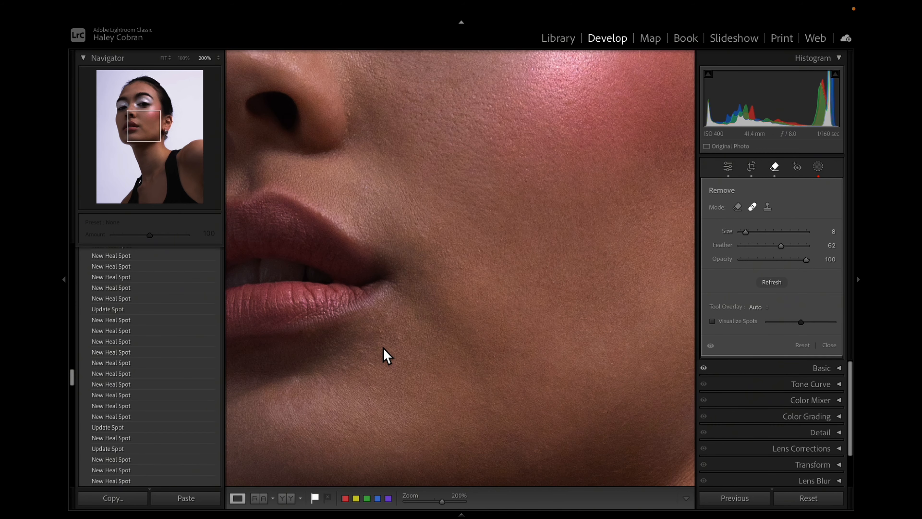
{"action": "mouse_move", "coordinate": [395, 331]}
{"action": "left_mouse_down"}
{"action": "mouse_move", "coordinate": [376, 337]}
{"action": "mouse_move", "coordinate": [393, 329]}
{"action": "mouse_move", "coordinate": [400, 346]}
{"action": "mouse_move", "coordinate": [395, 325]}
{"action": "mouse_move", "coordinate": [372, 326]}
{"action": "mouse_move", "coordinate": [394, 326]}
{"action": "left_mouse_up"}
{"action": "mouse_move", "coordinate": [449, 277]}
{"action": "left_mouse_down"}
{"action": "mouse_move", "coordinate": [403, 366]}
{"action": "mouse_move", "coordinate": [406, 396]}
{"action": "left_mouse_up"}
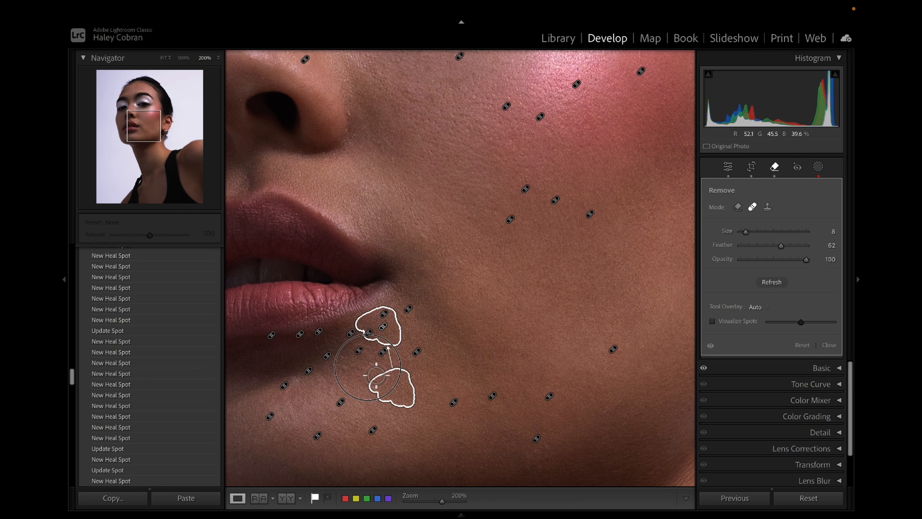
{"action": "mouse_move", "coordinate": [352, 339]}
{"action": "left_mouse_down"}
{"action": "mouse_move", "coordinate": [386, 362]}
{"action": "mouse_move", "coordinate": [369, 344]}
{"action": "mouse_move", "coordinate": [376, 376]}
{"action": "left_mouse_up"}
{"action": "key", "text": "bracketleft"}
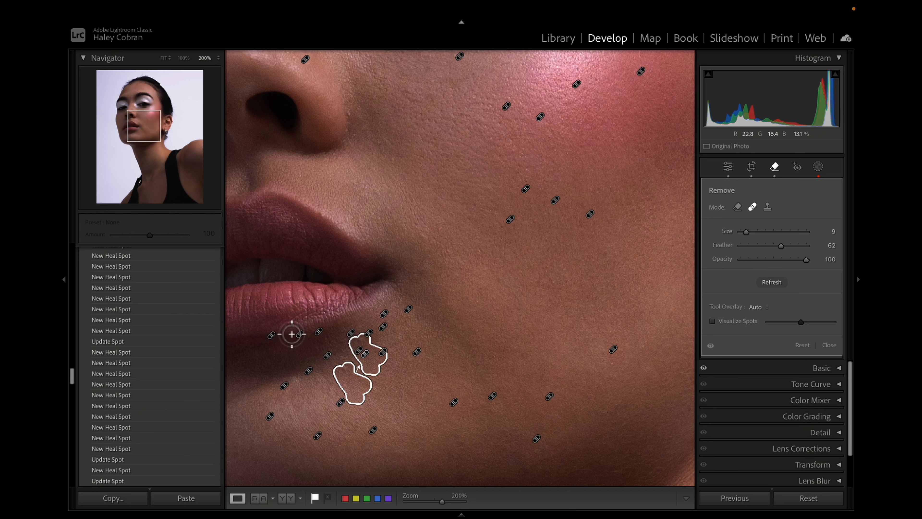
{"action": "left_click_drag", "start_coordinate": [295, 334], "coordinate": [307, 338]}
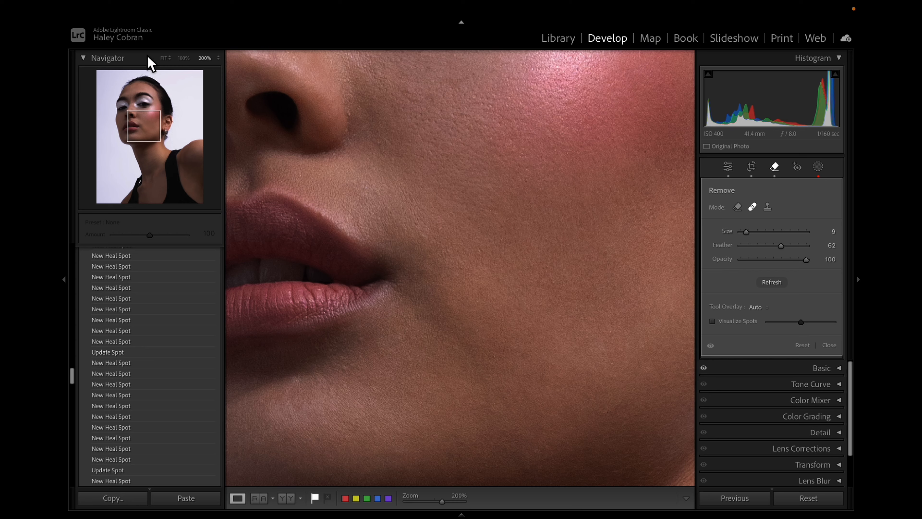
Compare the portrait with the healing hidden and shown, examine the face at 100%, and close the Remove tool
{"action": "left_click", "coordinate": [163, 59]}
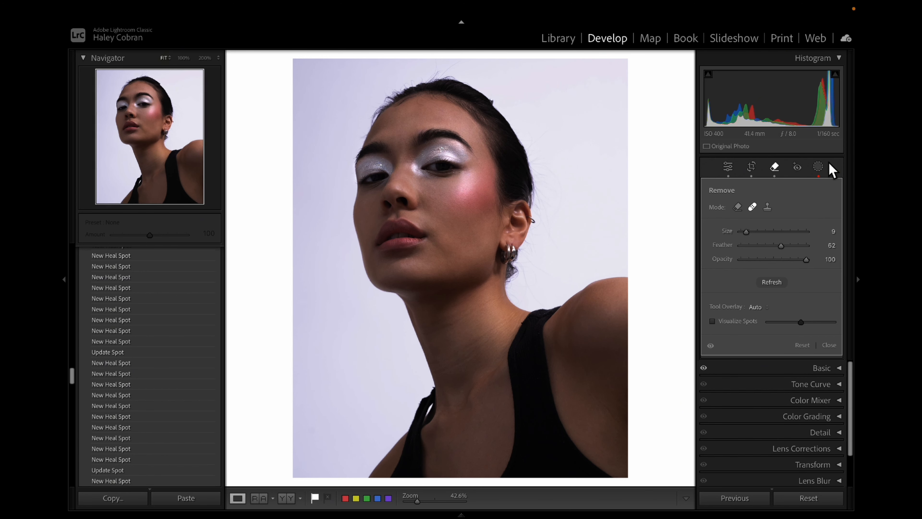
{"action": "left_click", "coordinate": [710, 345]}
{"action": "left_click", "coordinate": [183, 58]}
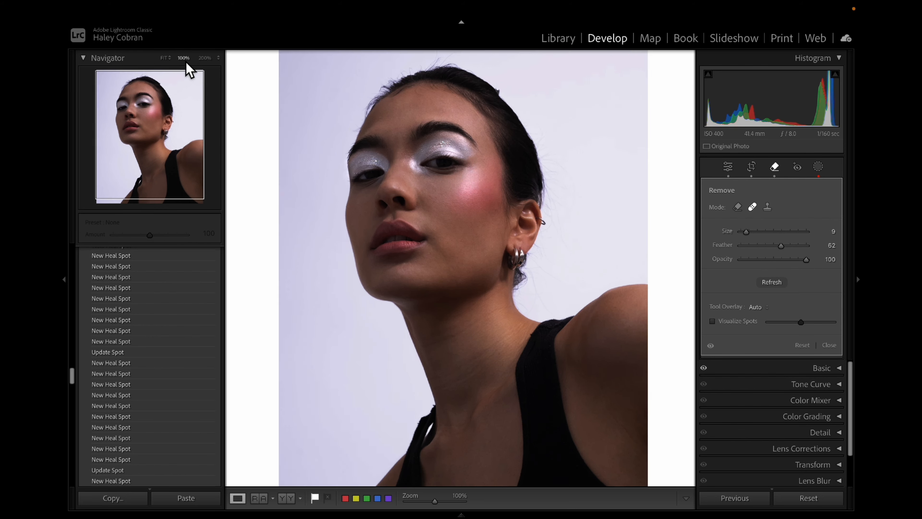
{"action": "left_click_drag", "start_coordinate": [156, 116], "coordinate": [155, 105]}
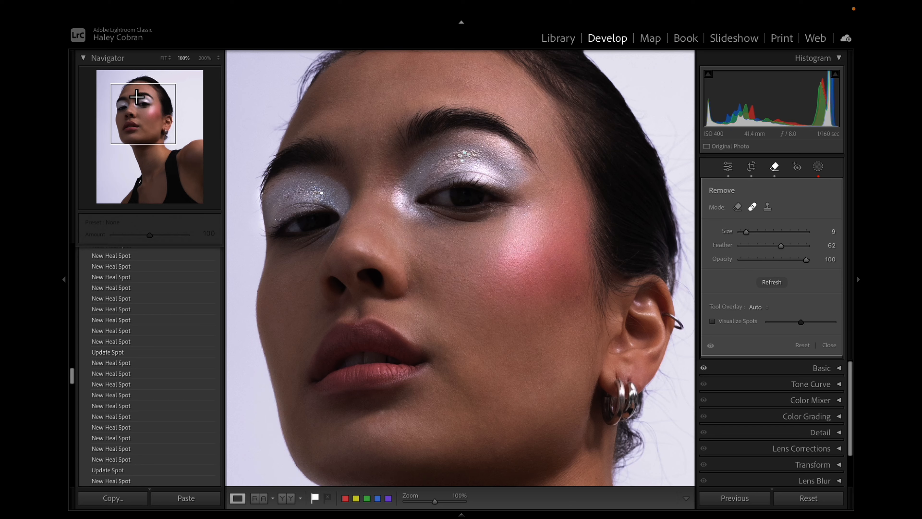
{"action": "left_click", "coordinate": [165, 59]}
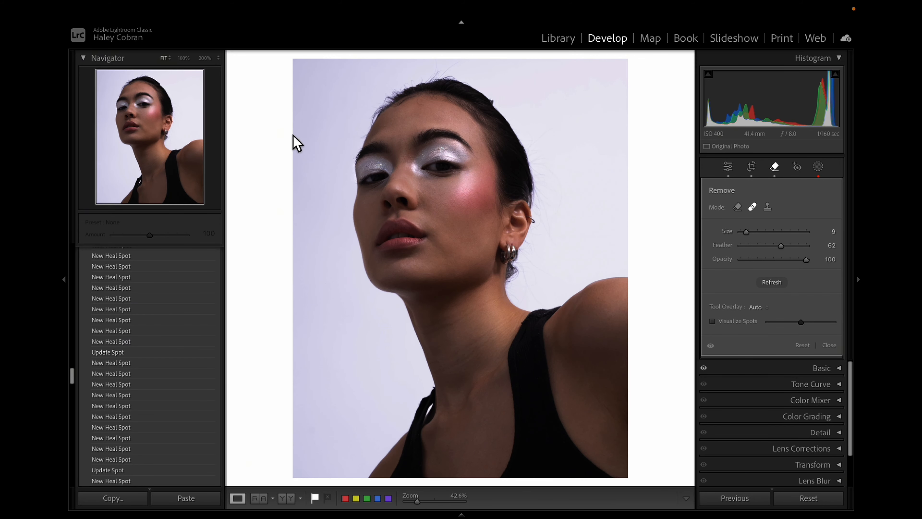
{"action": "left_click", "coordinate": [775, 166]}
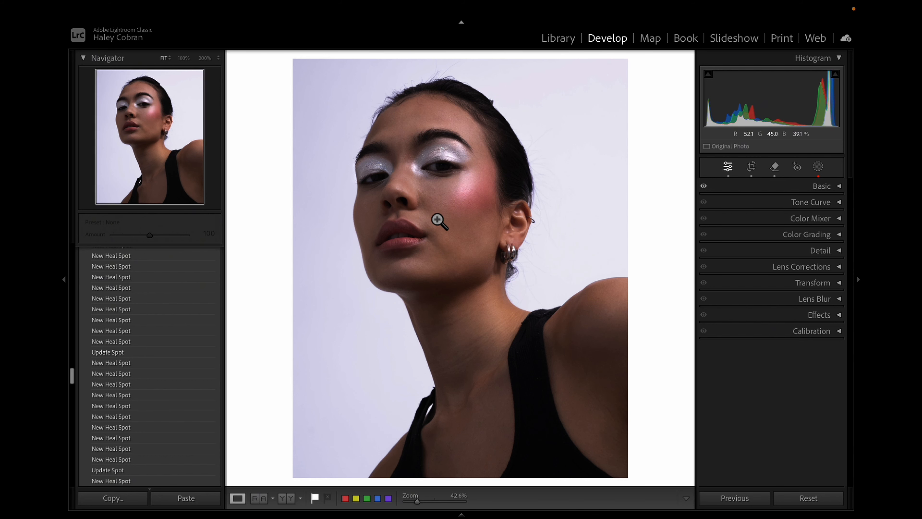
Reopen the Remove tool and heal the lower cheek with a size 13 brush and the skin beside the nose at size 6
{"action": "left_click", "coordinate": [183, 58]}
{"action": "mouse_move", "coordinate": [153, 138]}
{"action": "left_mouse_down"}
{"action": "mouse_move", "coordinate": [152, 145]}
{"action": "mouse_move", "coordinate": [147, 130]}
{"action": "left_mouse_up"}
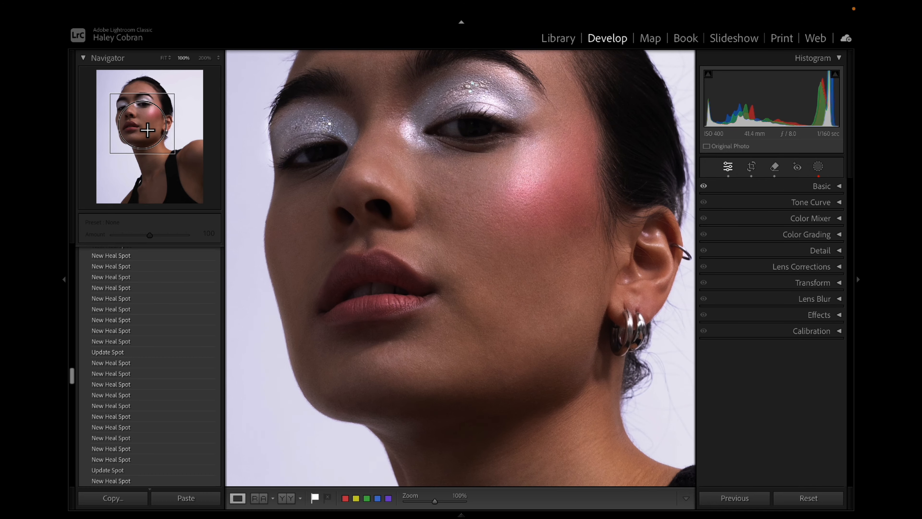
{"action": "left_click", "coordinate": [775, 168]}
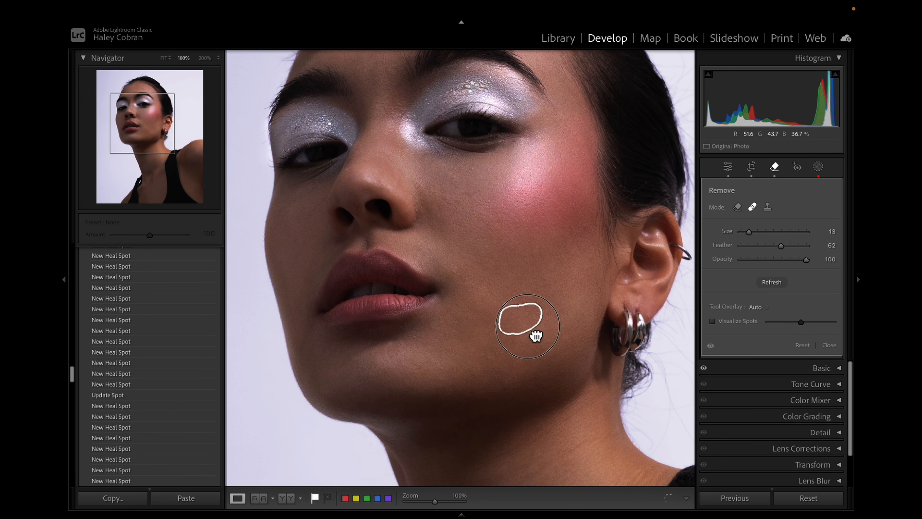
{"action": "left_click_drag", "start_coordinate": [465, 292], "coordinate": [490, 323]}
{"action": "left_click_drag", "start_coordinate": [419, 150], "coordinate": [430, 239]}
{"action": "left_click_drag", "start_coordinate": [423, 187], "coordinate": [431, 243]}
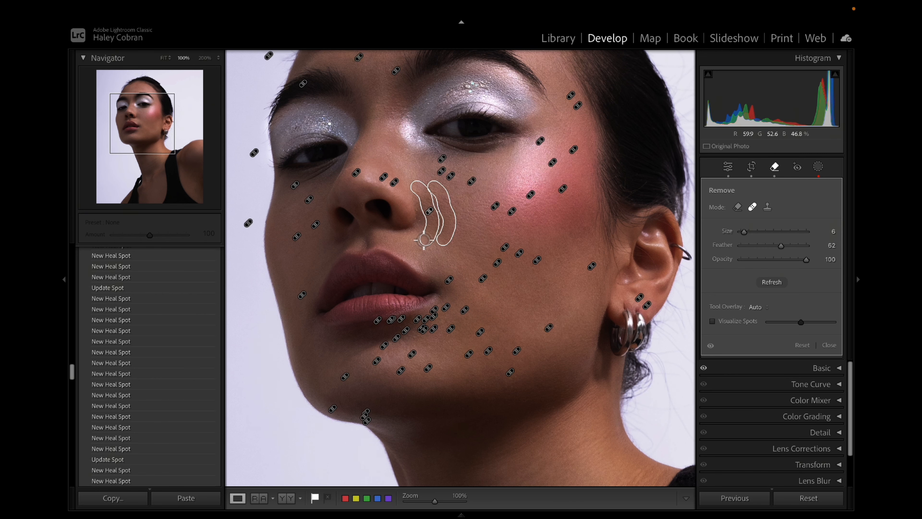
Smooth the remaining uneven skin beside the nose and on the upper cheek with size 6 healing strokes
{"action": "left_click_drag", "start_coordinate": [421, 208], "coordinate": [422, 229]}
{"action": "left_click_drag", "start_coordinate": [470, 196], "coordinate": [486, 196]}
{"action": "left_click_drag", "start_coordinate": [439, 227], "coordinate": [441, 245]}
{"action": "left_click_drag", "start_coordinate": [423, 208], "coordinate": [438, 225]}
{"action": "left_click", "coordinate": [144, 109]}
{"action": "mouse_move", "coordinate": [435, 302]}
{"action": "left_mouse_down"}
{"action": "mouse_move", "coordinate": [433, 313]}
{"action": "mouse_move", "coordinate": [443, 298]}
{"action": "left_mouse_up"}
{"action": "key", "text": "z"}
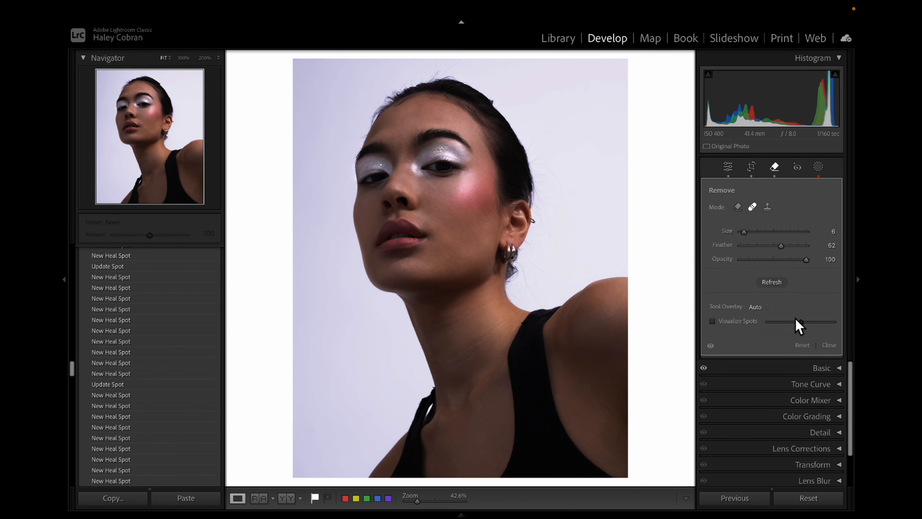
Heal the small spots between the nose and the upper lip with a size 6 brush
{"action": "left_click", "coordinate": [205, 58]}
{"action": "left_click", "coordinate": [142, 120]}
{"action": "left_click_drag", "start_coordinate": [365, 224], "coordinate": [373, 250]}
{"action": "left_click", "coordinate": [327, 296]}
{"action": "left_click", "coordinate": [136, 126]}
{"action": "left_click", "coordinate": [354, 240]}
{"action": "left_click", "coordinate": [369, 222]}
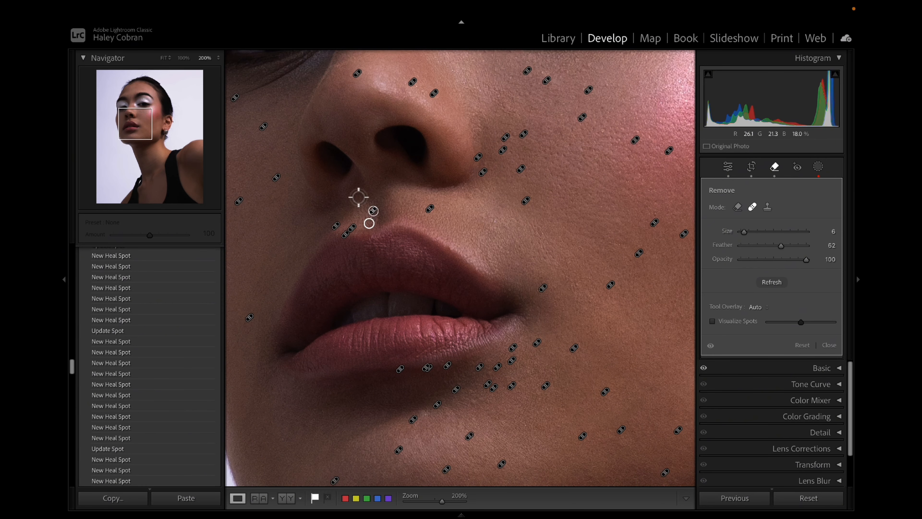
{"action": "left_click", "coordinate": [358, 197]}
Compare the whole portrait with the healing hidden and shown, and open the Color Grading controls
{"action": "left_click", "coordinate": [163, 58]}
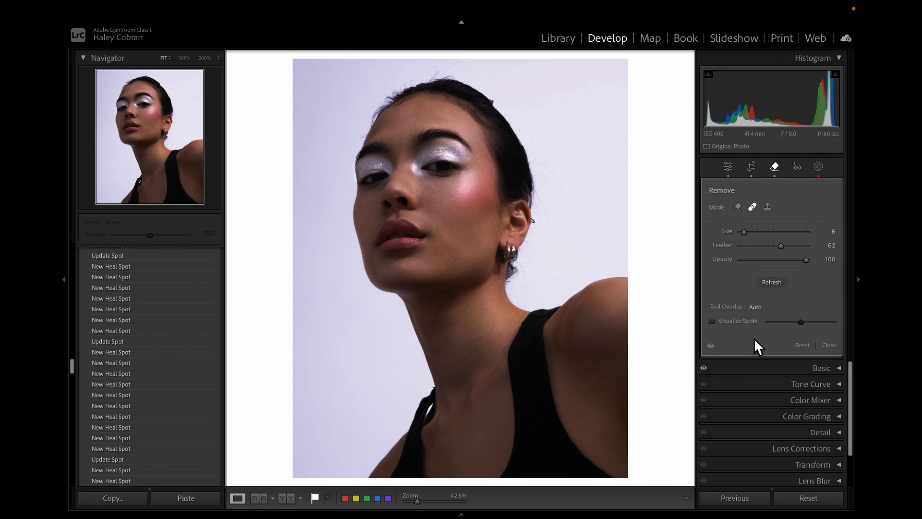
{"action": "left_click", "coordinate": [712, 350]}
{"action": "left_click", "coordinate": [834, 416]}
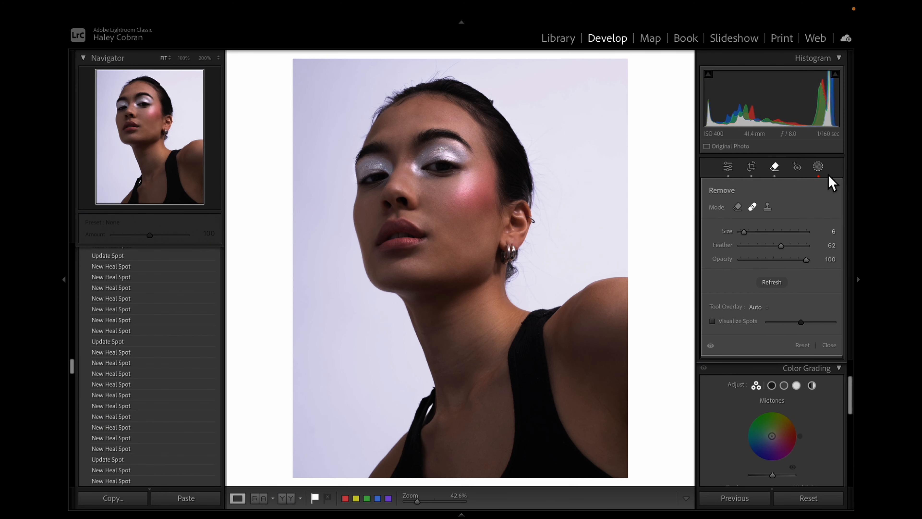
{"action": "left_click", "coordinate": [818, 167]}
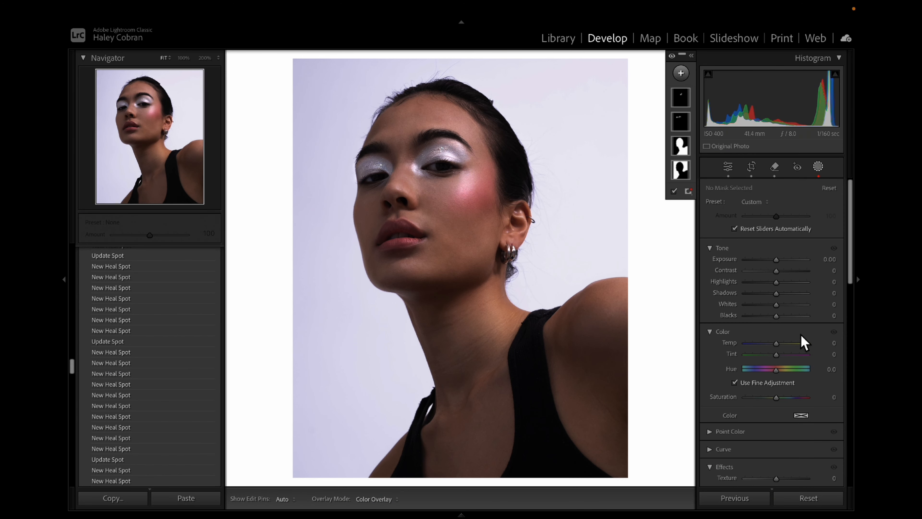
{"action": "scroll", "coordinate": [818, 231], "scroll_direction": "down", "scroll_amount": 5}
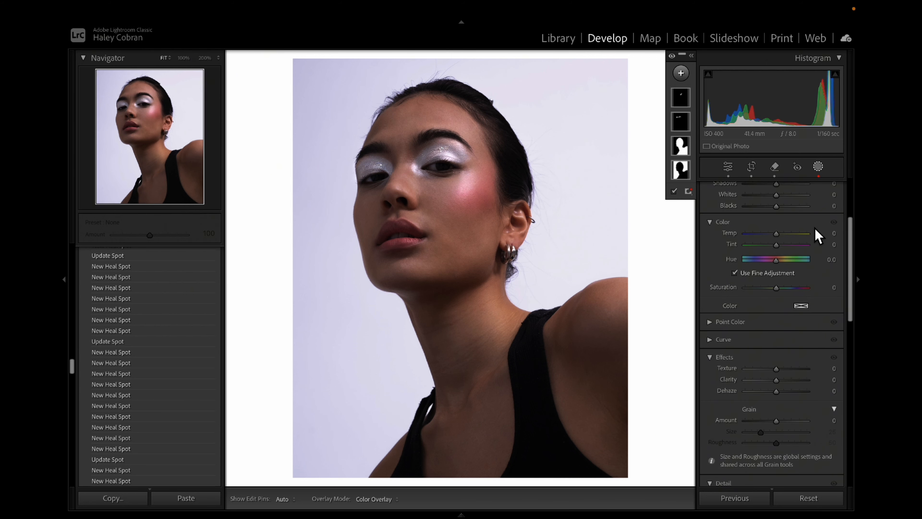
{"action": "left_click", "coordinate": [818, 168]}
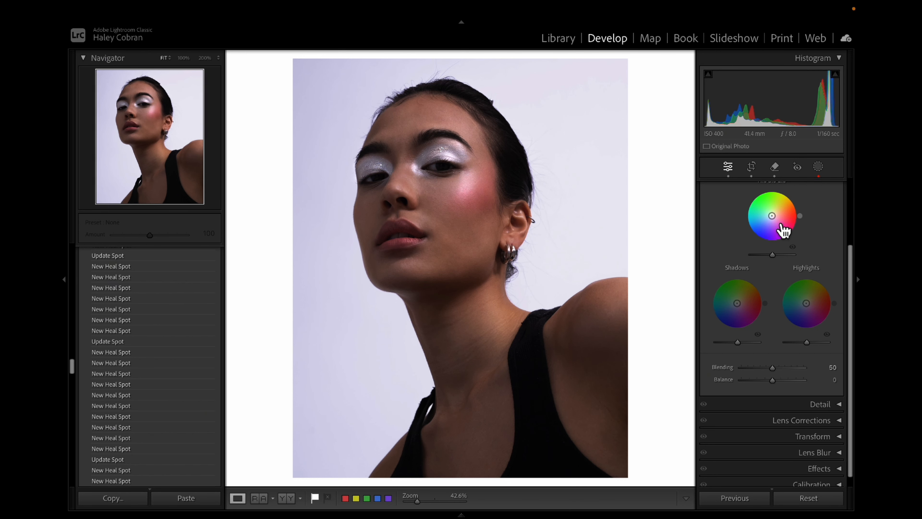
Tint the midtones warm orange, the shadows green and the highlights blue at hue 211 and saturation 21
{"action": "scroll", "coordinate": [779, 238], "scroll_direction": "up", "scroll_amount": 1}
{"action": "scroll", "coordinate": [779, 236], "scroll_direction": "up", "scroll_amount": 1}
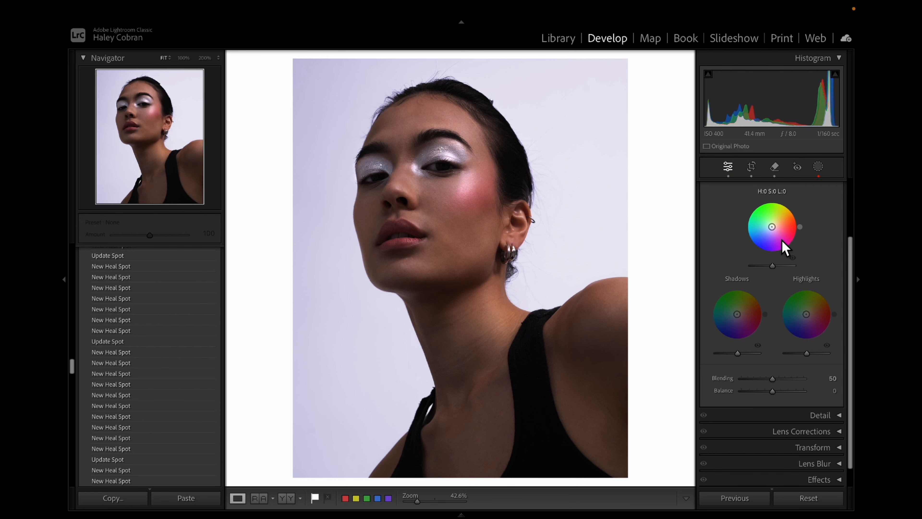
{"action": "left_click_drag", "start_coordinate": [772, 244], "coordinate": [792, 230]}
{"action": "left_click_drag", "start_coordinate": [765, 232], "coordinate": [772, 226]}
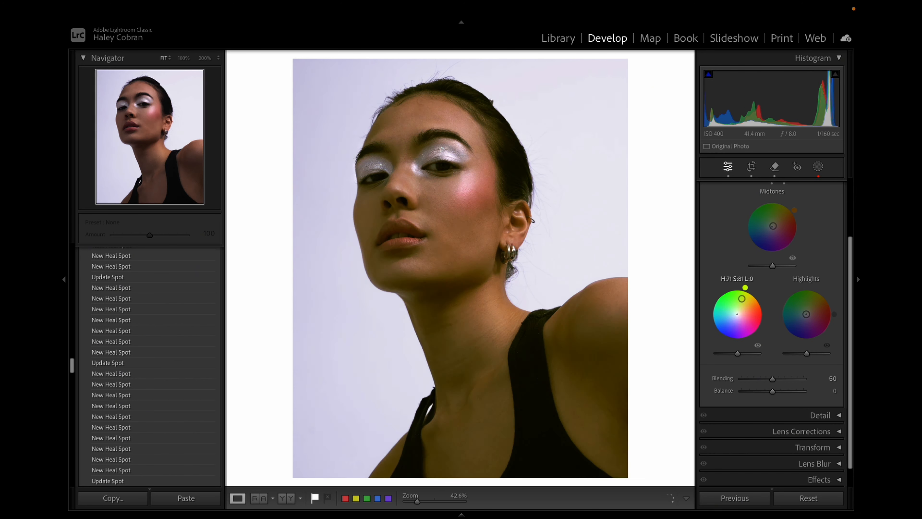
{"action": "left_click_drag", "start_coordinate": [737, 314], "coordinate": [736, 313]}
{"action": "left_click_drag", "start_coordinate": [806, 314], "coordinate": [802, 316]}
Raise the Color Grading luminance of the midtones and shadows, and set the highlights luminance to -32
{"action": "left_click_drag", "start_coordinate": [772, 266], "coordinate": [782, 266]}
{"action": "left_click_drag", "start_coordinate": [737, 353], "coordinate": [740, 352]}
{"action": "left_click_drag", "start_coordinate": [806, 353], "coordinate": [800, 353]}
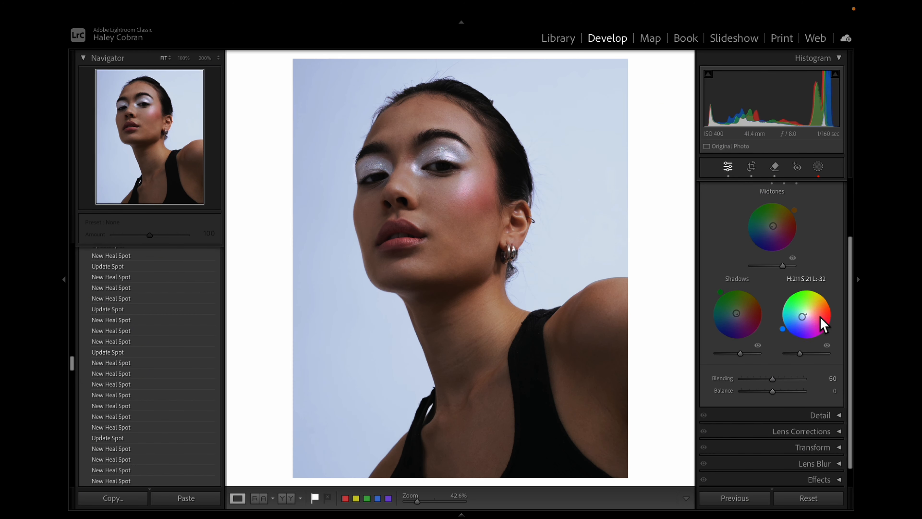
Refine the color grade by resetting the midtone tint, shifting the shadows toward teal green and easing the blue in the highlights
{"action": "left_click_drag", "start_coordinate": [772, 226], "coordinate": [775, 224]}
{"action": "left_click_drag", "start_coordinate": [736, 313], "coordinate": [733, 309]}
{"action": "left_click_drag", "start_coordinate": [802, 316], "coordinate": [803, 315]}
{"action": "double_click", "coordinate": [773, 224]}
{"action": "left_click_drag", "start_coordinate": [733, 309], "coordinate": [734, 314]}
{"action": "left_click_drag", "start_coordinate": [803, 315], "coordinate": [804, 315]}
{"action": "left_click_drag", "start_coordinate": [734, 314], "coordinate": [734, 313]}
Set the Color Grading balance to -32 and blending to 41, and fine-tune the highlights tint
{"action": "left_click_drag", "start_coordinate": [773, 379], "coordinate": [762, 391]}
{"action": "left_click_drag", "start_coordinate": [767, 378], "coordinate": [766, 378]}
{"action": "left_click_drag", "start_coordinate": [804, 315], "coordinate": [804, 315]}
{"action": "scroll", "coordinate": [787, 281], "scroll_direction": "up", "scroll_amount": 4}
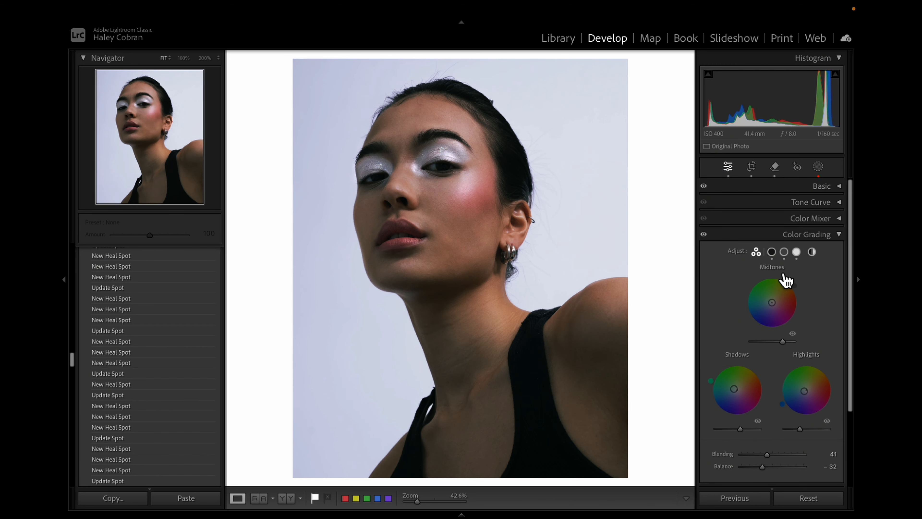
Compare the original and edited portrait side by side, with the color grading hidden and shown
{"action": "left_click", "coordinate": [290, 499]}
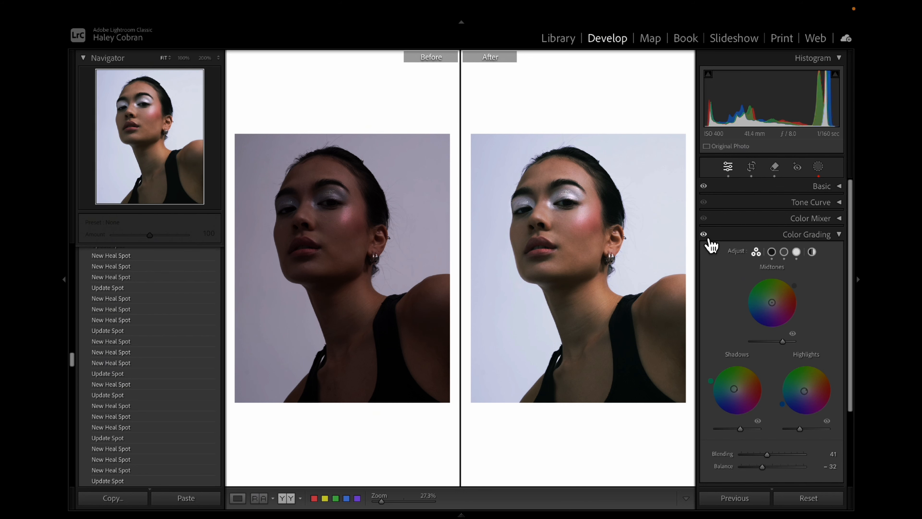
{"action": "left_click", "coordinate": [703, 233]}
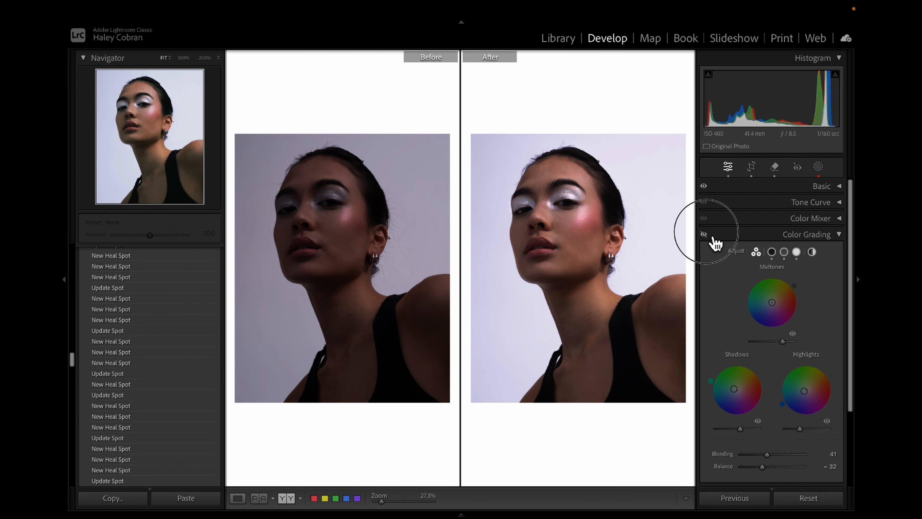
{"action": "left_click", "coordinate": [704, 234]}
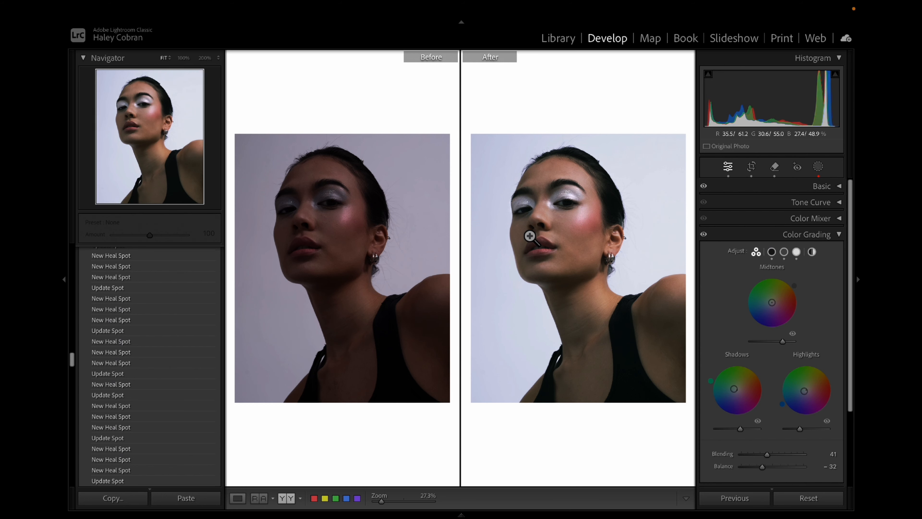
{"action": "left_click", "coordinate": [838, 235]}
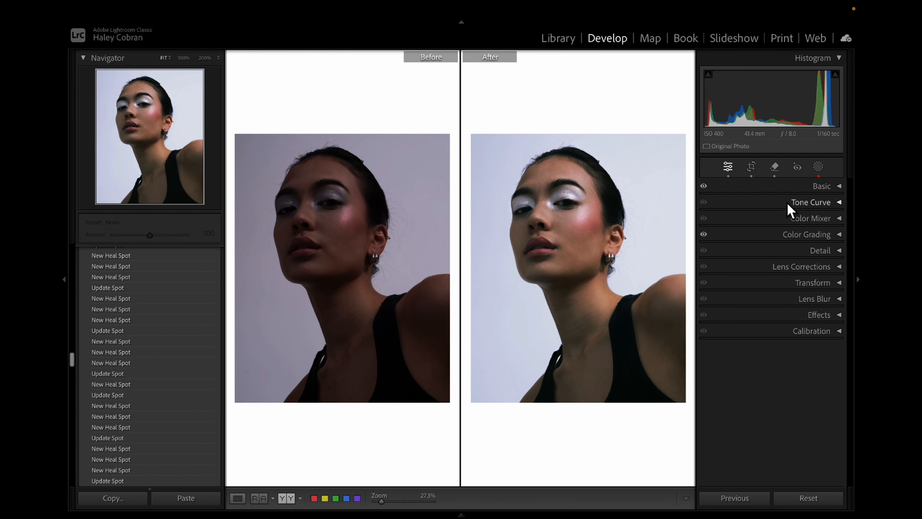
Return to the single-photo view and set the portrait's Texture to -7 and Clarity to -4
{"action": "left_click", "coordinate": [790, 187]}
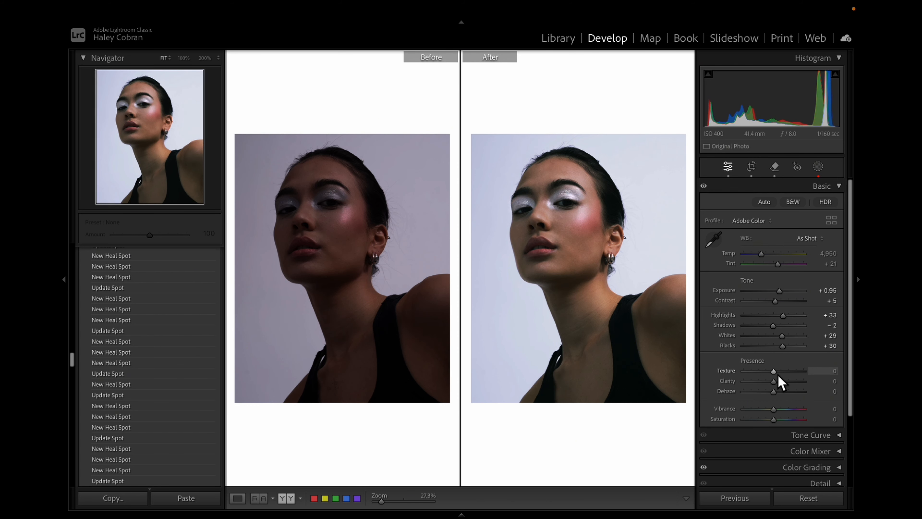
{"action": "left_click", "coordinate": [241, 495]}
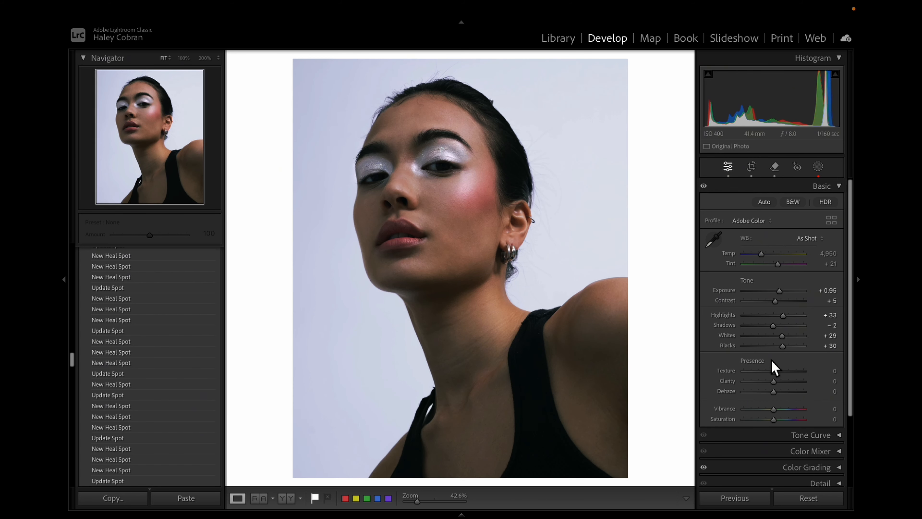
{"action": "left_click", "coordinate": [774, 376]}
{"action": "mouse_move", "coordinate": [776, 377]}
{"action": "left_mouse_down"}
{"action": "mouse_move", "coordinate": [789, 376]}
{"action": "mouse_move", "coordinate": [773, 377]}
{"action": "left_mouse_up"}
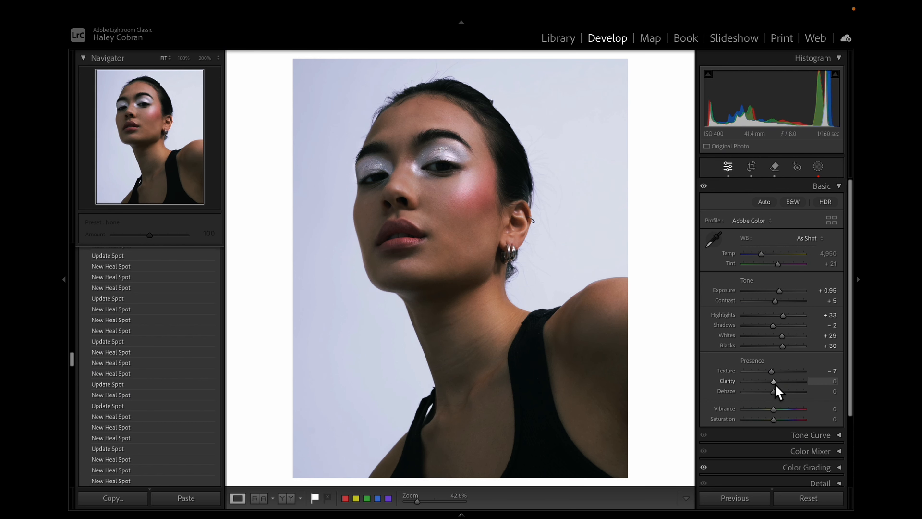
{"action": "mouse_move", "coordinate": [776, 385]}
{"action": "left_mouse_down"}
{"action": "mouse_move", "coordinate": [762, 391]}
{"action": "mouse_move", "coordinate": [773, 387]}
{"action": "left_mouse_up"}
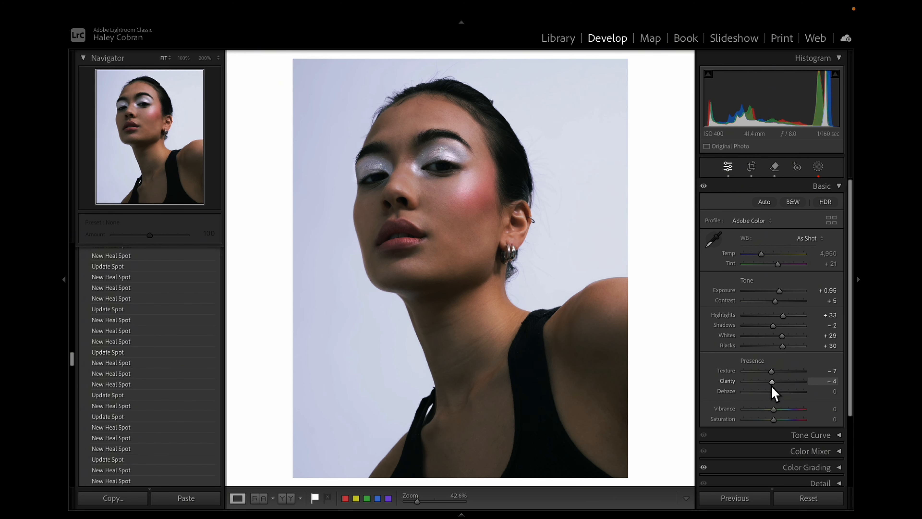
Examine the portrait's sharpening and noise reduction settings
{"action": "scroll", "coordinate": [815, 238], "scroll_direction": "down", "scroll_amount": 5}
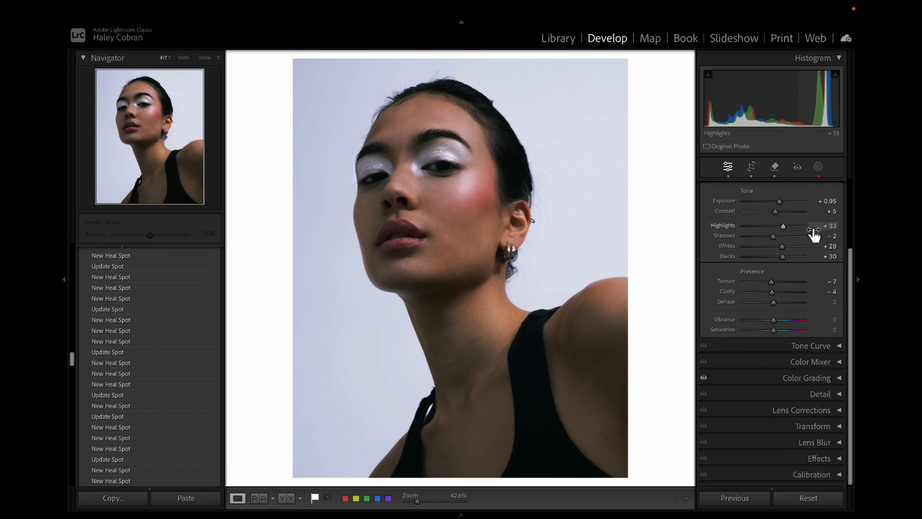
{"action": "left_click", "coordinate": [784, 393]}
{"action": "scroll", "coordinate": [778, 298], "scroll_direction": "down", "scroll_amount": 5}
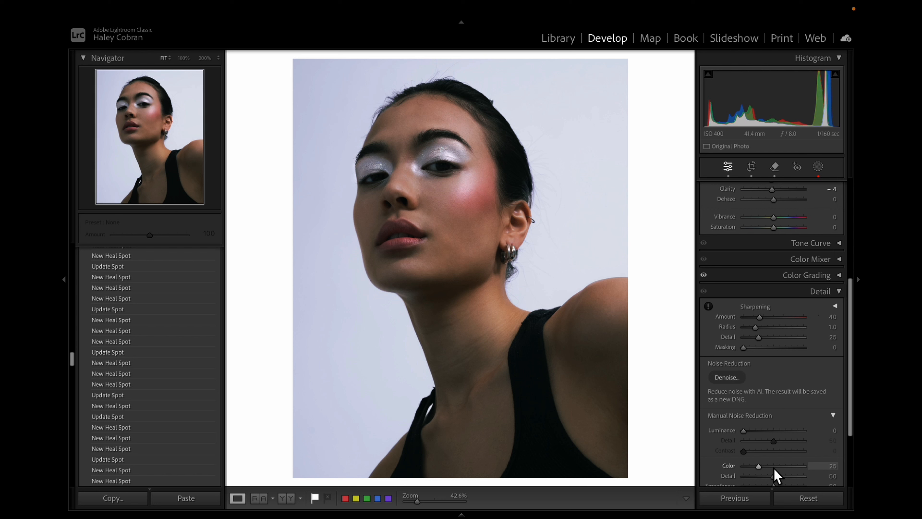
{"action": "scroll", "coordinate": [775, 363], "scroll_direction": "down", "scroll_amount": 2}
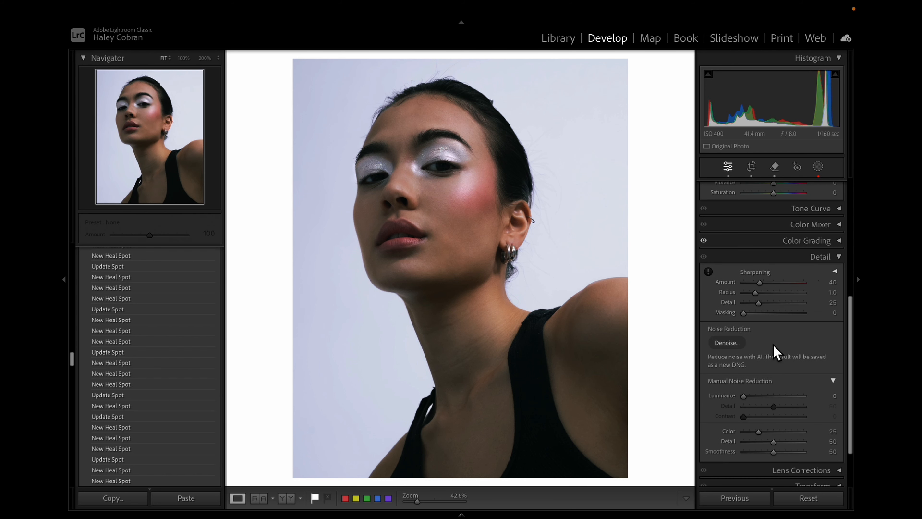
{"action": "left_click", "coordinate": [841, 259]}
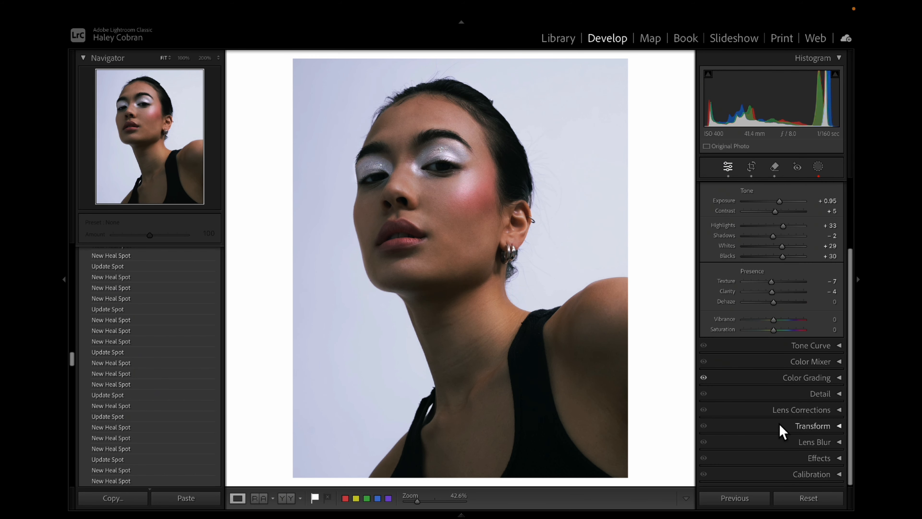
Add grain to the portrait with an amount of 48, checking its texture close up on the face
{"action": "left_click", "coordinate": [789, 458]}
{"action": "scroll", "coordinate": [765, 361], "scroll_direction": "down", "scroll_amount": 3}
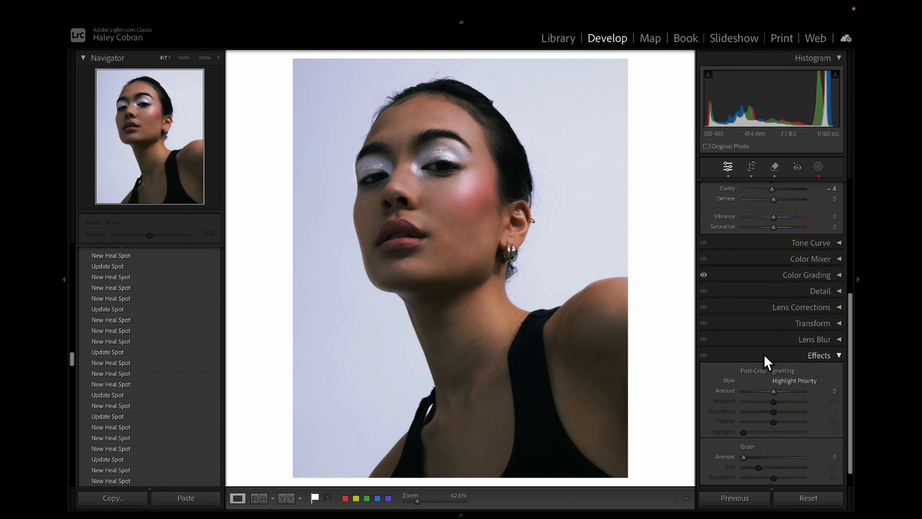
{"action": "scroll", "coordinate": [765, 362], "scroll_direction": "down", "scroll_amount": 1}
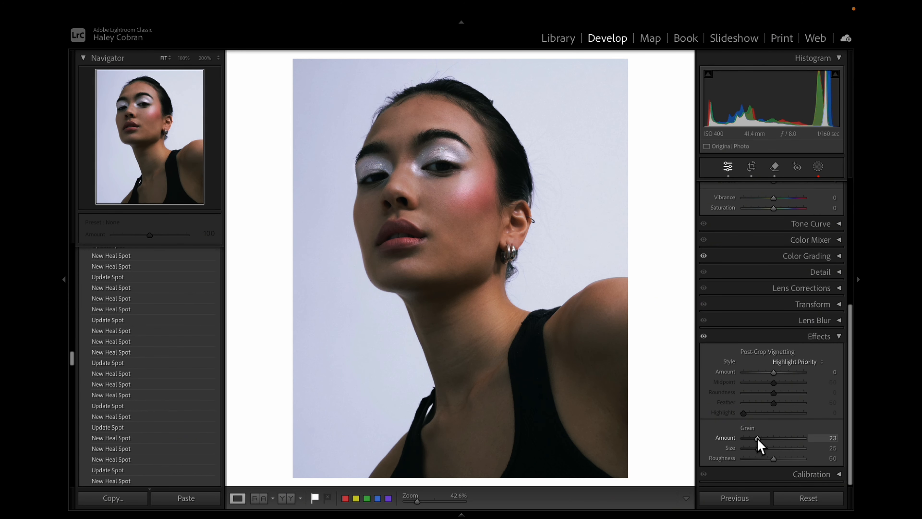
{"action": "left_click", "coordinate": [439, 159]}
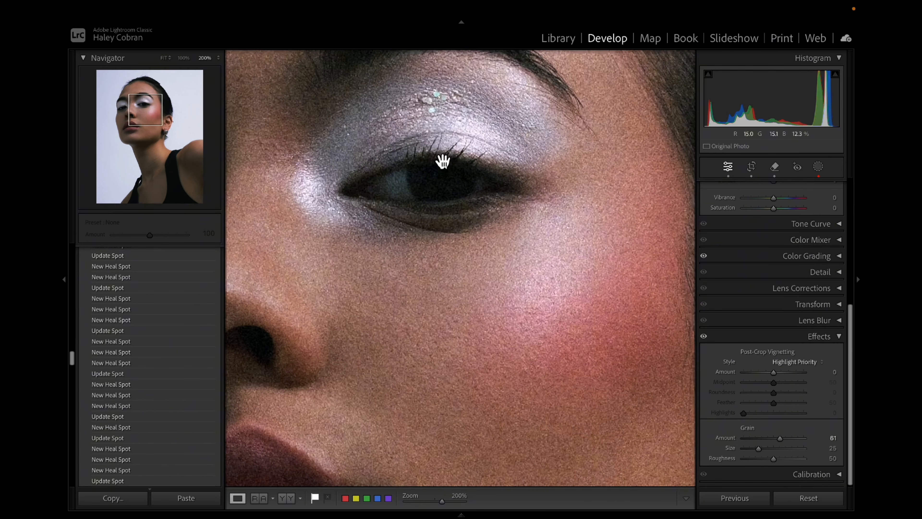
{"action": "left_click_drag", "start_coordinate": [367, 278], "coordinate": [555, 250]}
{"action": "left_click", "coordinate": [554, 246]}
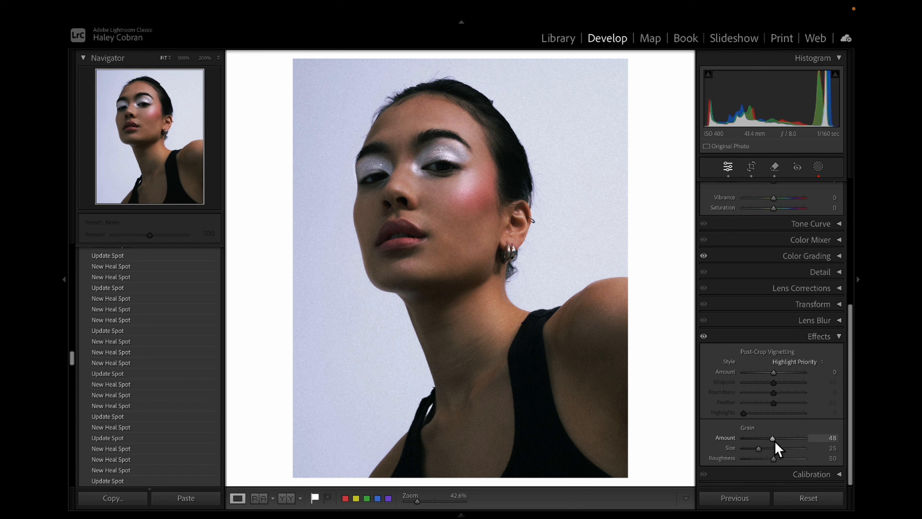
{"action": "scroll", "coordinate": [771, 361], "scroll_direction": "up", "scroll_amount": 2}
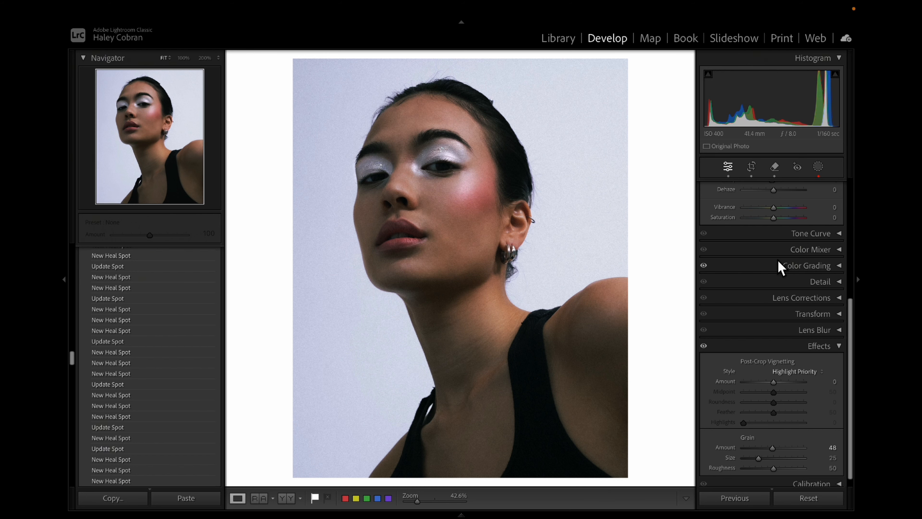
{"action": "scroll", "coordinate": [779, 267], "scroll_direction": "down", "scroll_amount": 2}
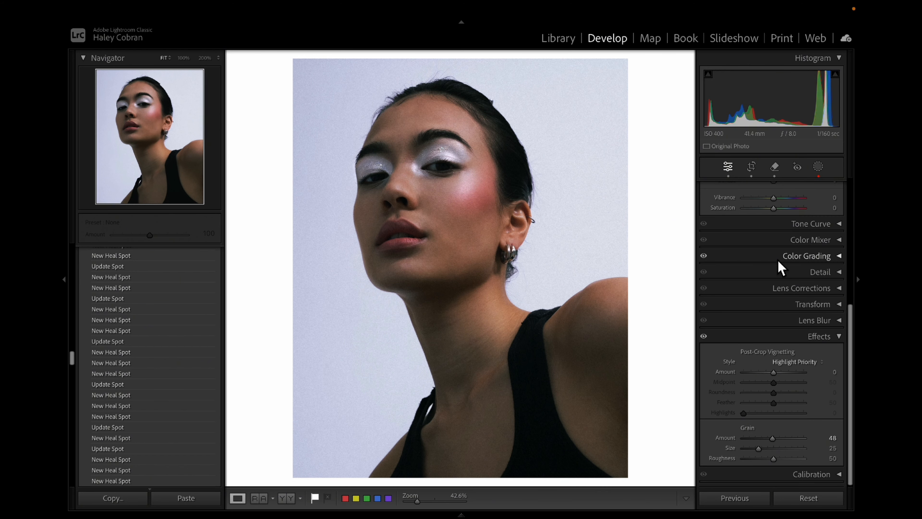
{"action": "left_click", "coordinate": [842, 336]}
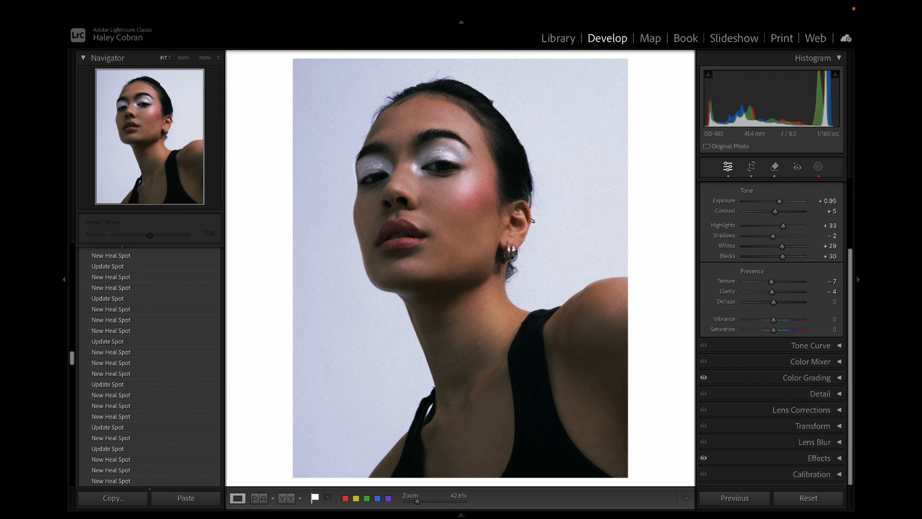
Compare the portrait side by side with the edited close-up face portrait at the end of the filmstrip as the reference photo
{"action": "left_click", "coordinate": [462, 515]}
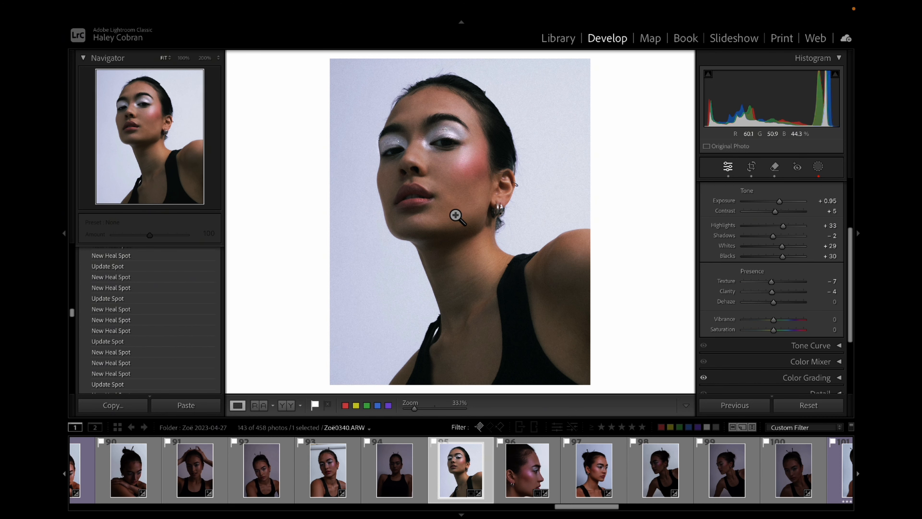
{"action": "left_click", "coordinate": [259, 406]}
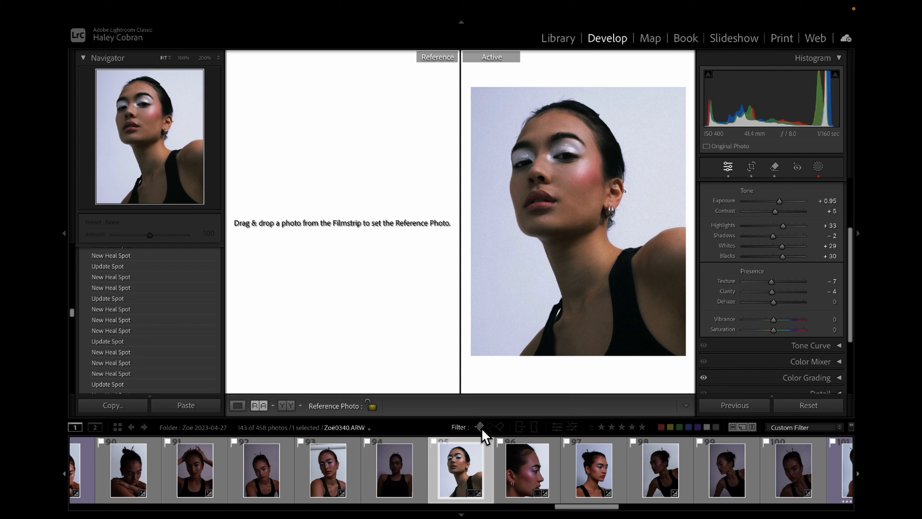
{"action": "scroll", "coordinate": [442, 472], "scroll_direction": "down", "scroll_amount": 12}
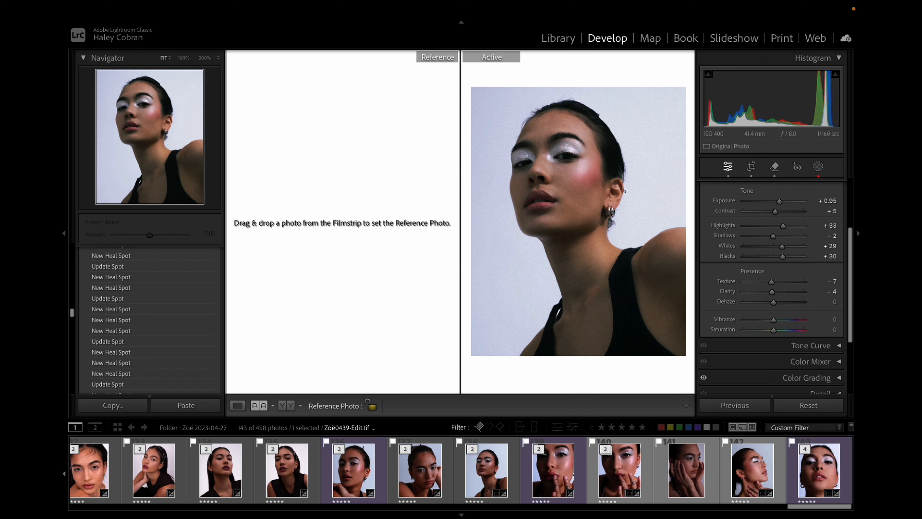
{"action": "left_click_drag", "start_coordinate": [819, 468], "coordinate": [346, 287]}
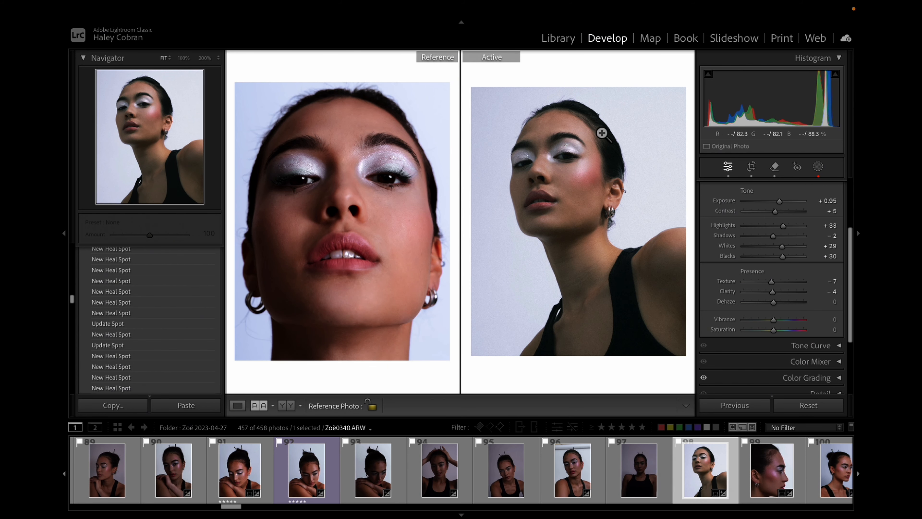
{"action": "left_click", "coordinate": [237, 408]}
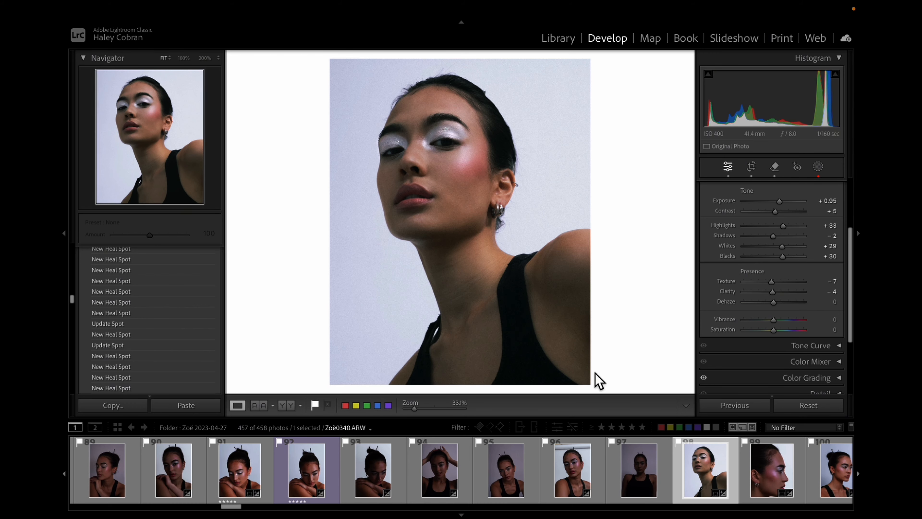
{"action": "left_click", "coordinate": [468, 515]}
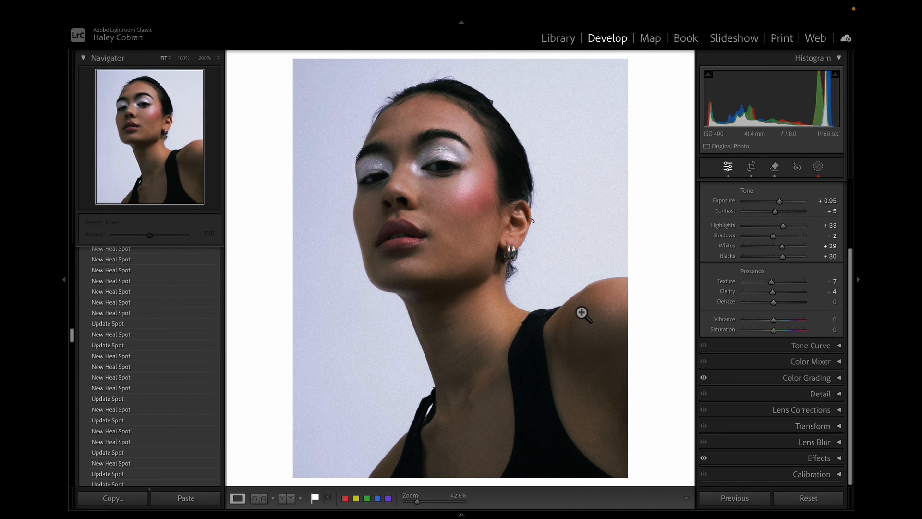
Brush a new mask on the forehead with Exposure -0.02, Contrast 32, Highlights -31, Shadows -36 and Blacks 4
{"action": "left_click", "coordinate": [417, 253]}
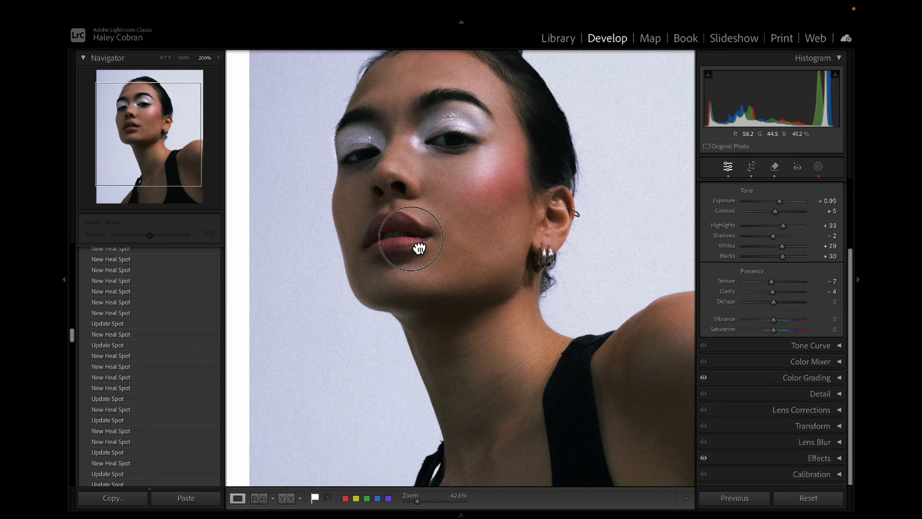
{"action": "left_click", "coordinate": [487, 268]}
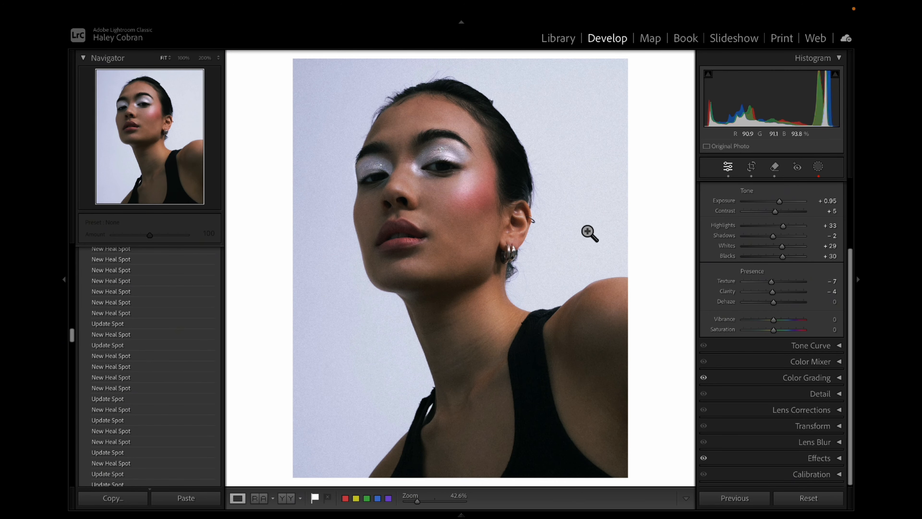
{"action": "left_click", "coordinate": [302, 303]}
{"action": "left_click", "coordinate": [319, 294]}
{"action": "key", "text": "k"}
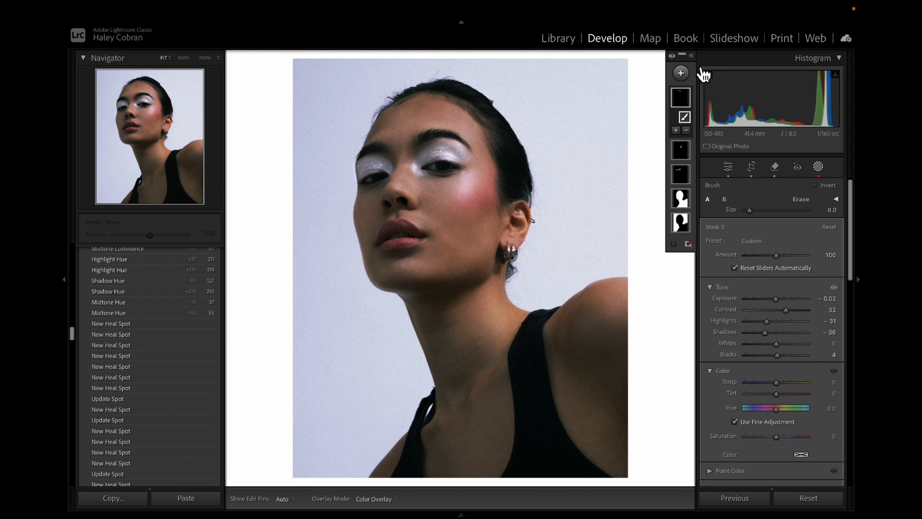
Compare the portrait with the forehead mask hidden and shown, and close the masking and Basic controls
{"action": "left_click", "coordinate": [695, 60]}
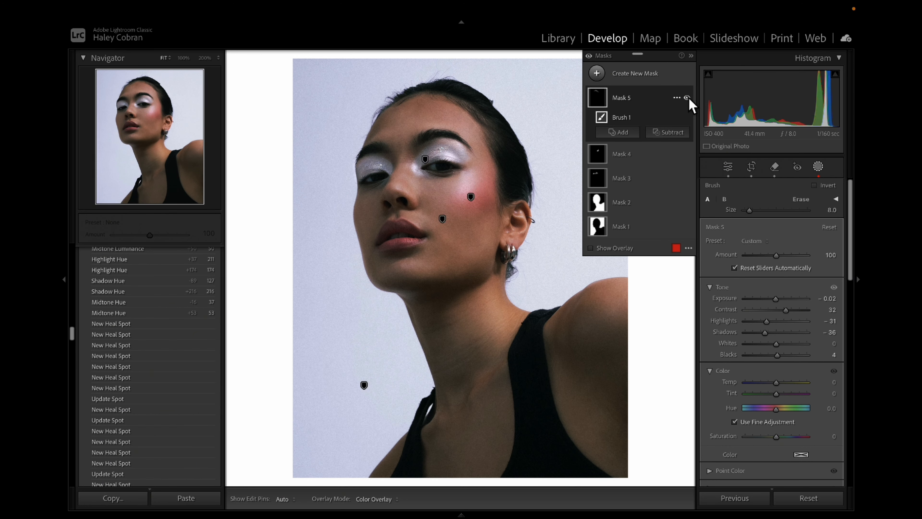
{"action": "left_click", "coordinate": [686, 97]}
{"action": "left_click", "coordinate": [687, 98]}
{"action": "left_click", "coordinate": [676, 97]}
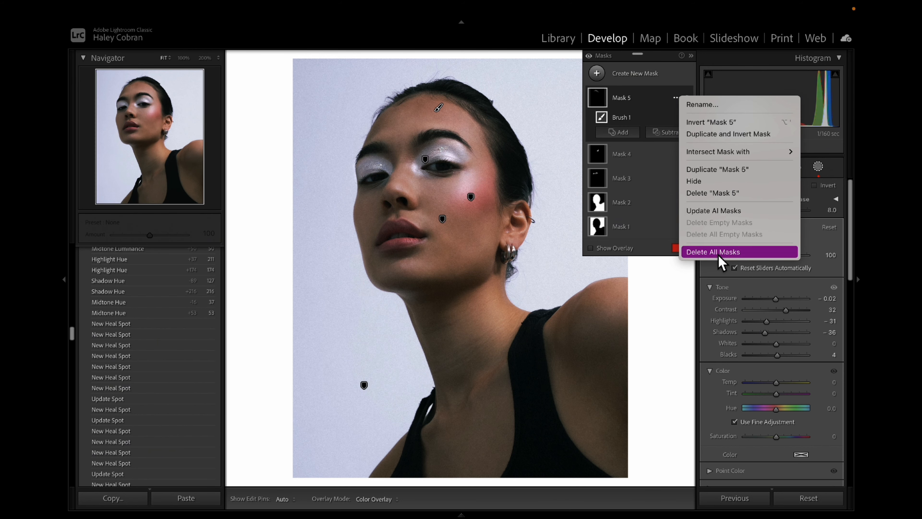
{"action": "left_click", "coordinate": [691, 56]}
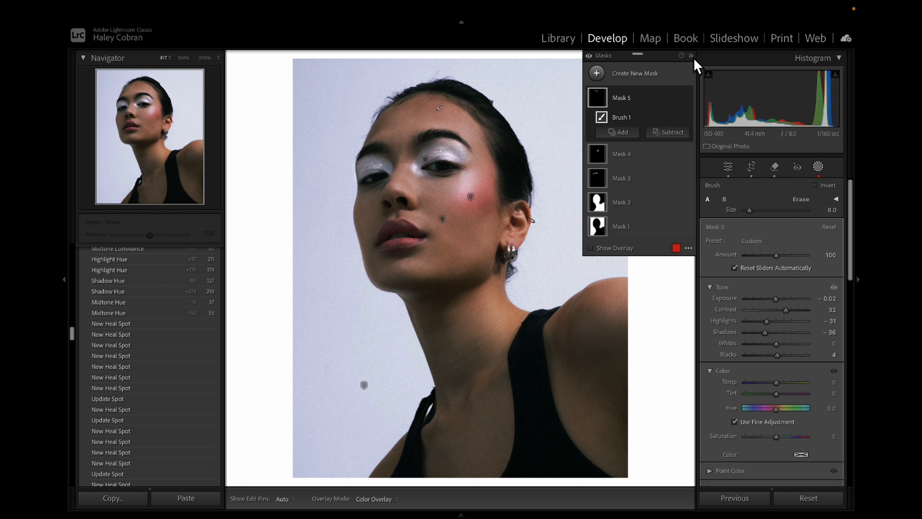
{"action": "left_click", "coordinate": [691, 56]}
{"action": "left_click", "coordinate": [818, 168]}
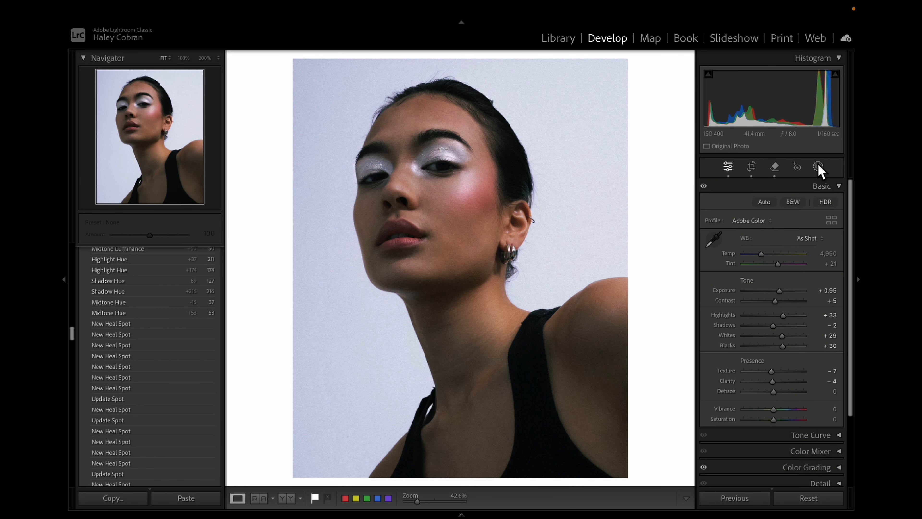
{"action": "left_click", "coordinate": [839, 187]}
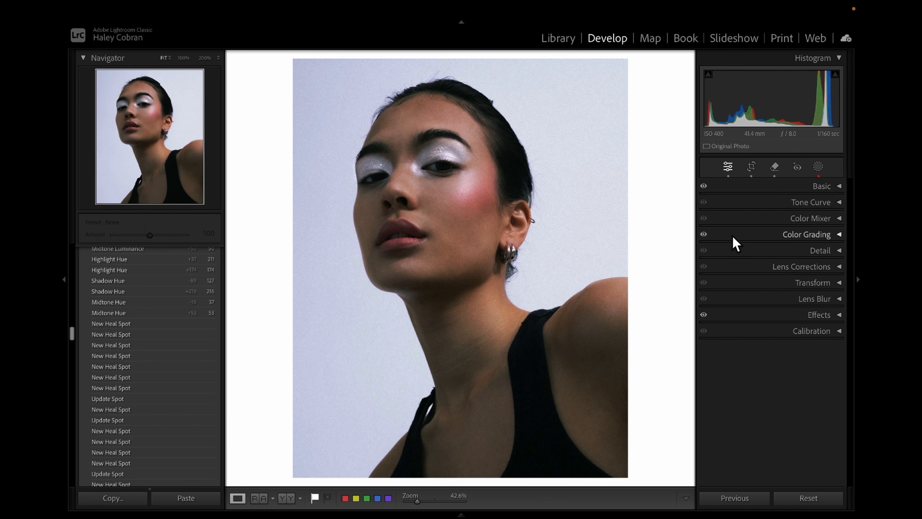